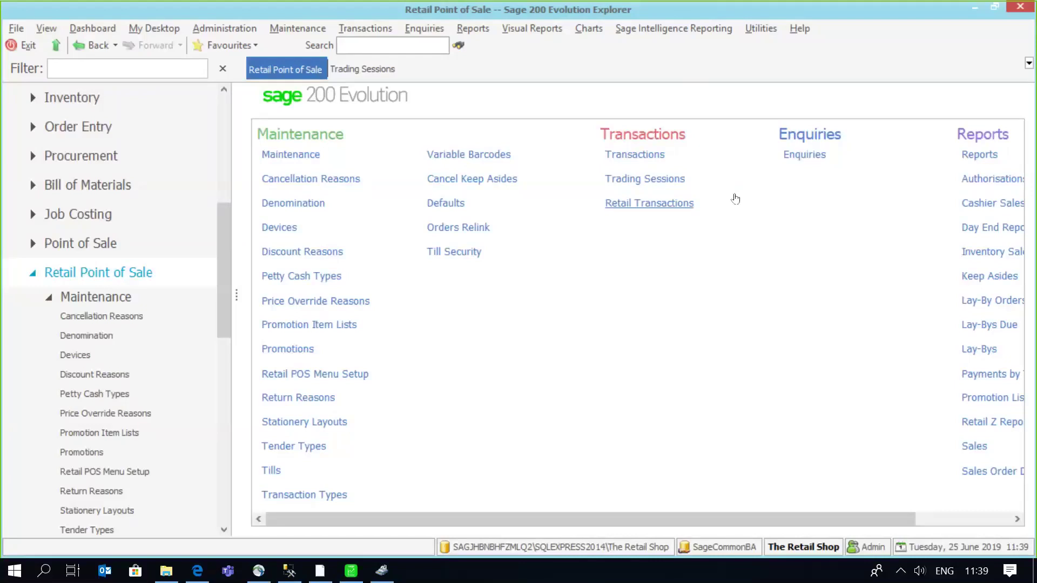
# Step: Scroll the navigation tree to bring up the Retail Point of Sale area and its tills
pyautogui.moveTo(225, 263); pyautogui.dragTo(228, 319)
# Step: Show the Retail Point of Sale Tills list and start a new till record with Add
pyautogui.click(98, 327)
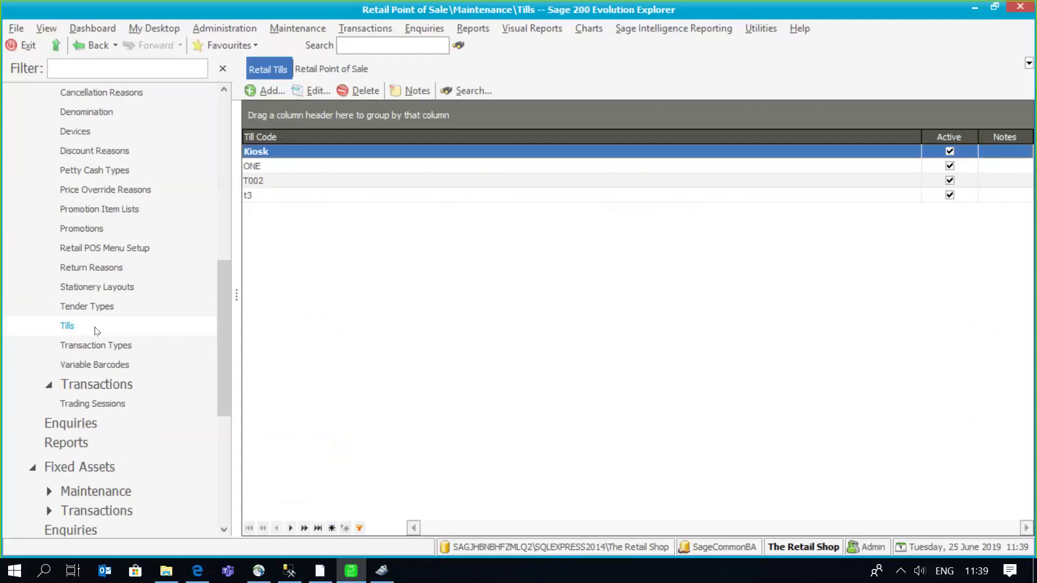
pyautogui.moveTo(219, 319)
pyautogui.mouseDown()
pyautogui.moveTo(227, 250)
pyautogui.moveTo(222, 313)
pyautogui.mouseUp()
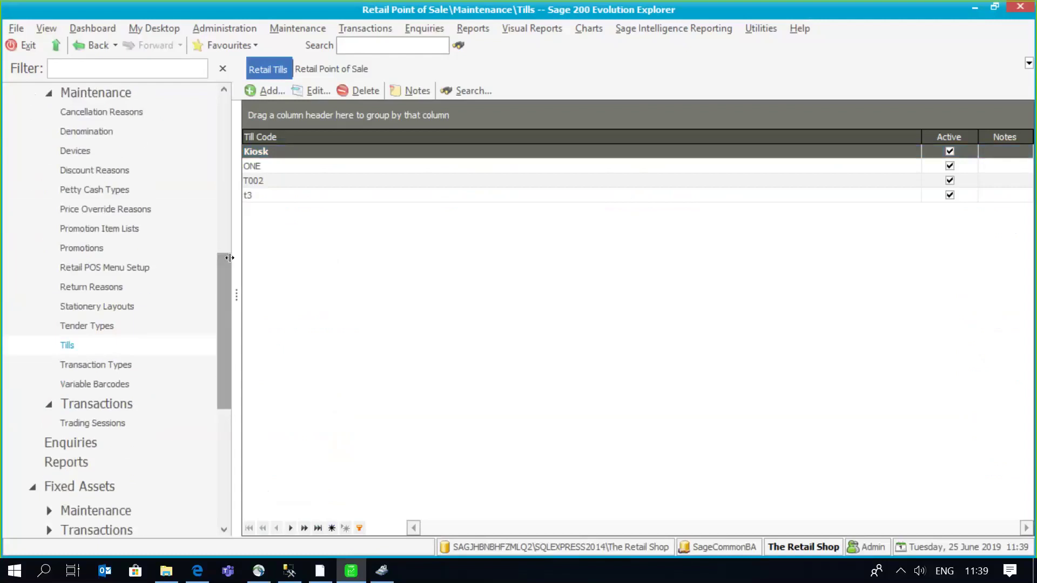
pyautogui.click(269, 90)
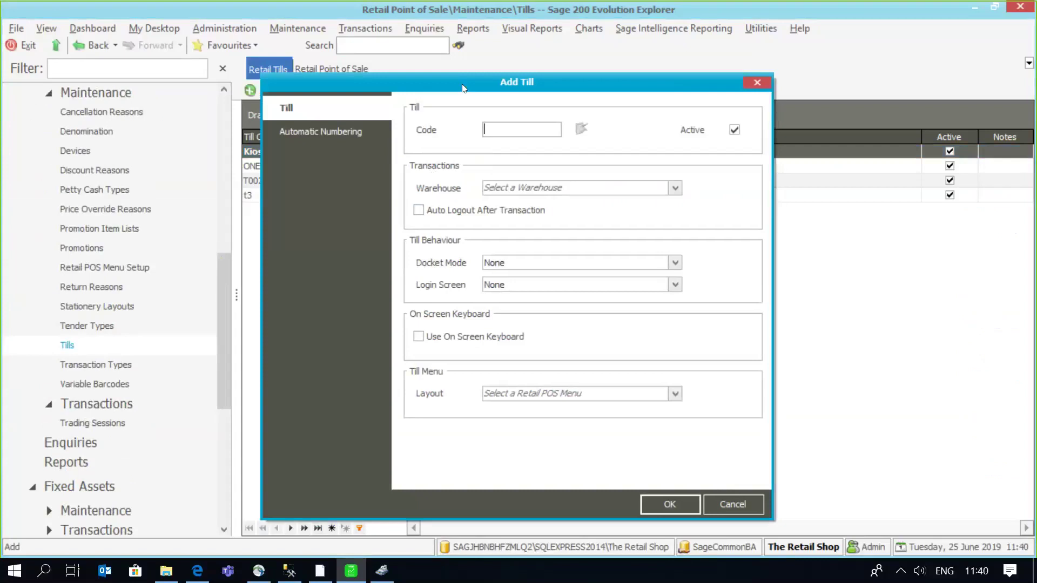
# Step: Enter till code T123 and choose the Mstr (Master Warehouse) warehouse
pyautogui.write('T123')
pyautogui.click(675, 189)
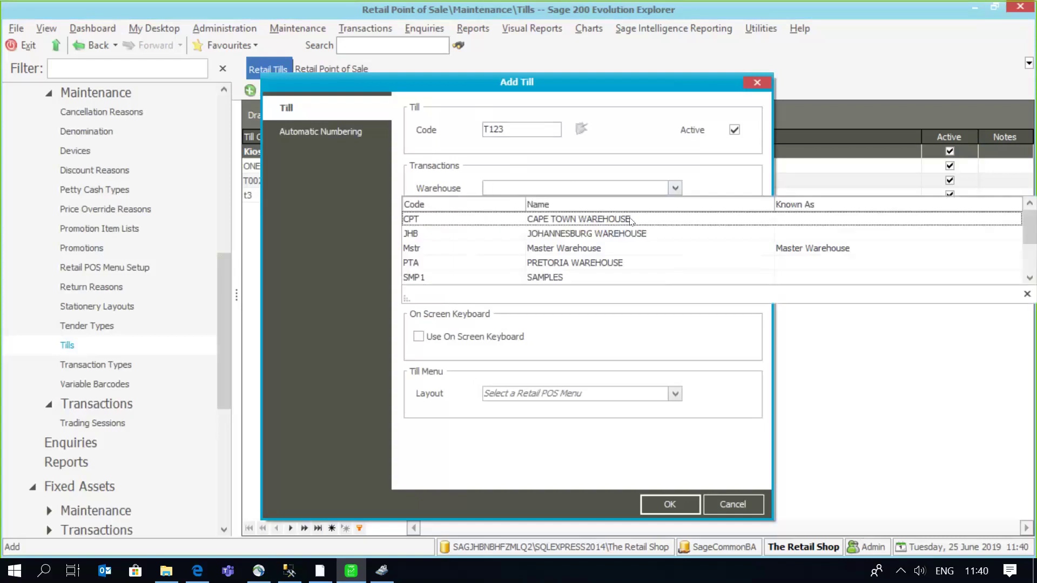
pyautogui.click(587, 250)
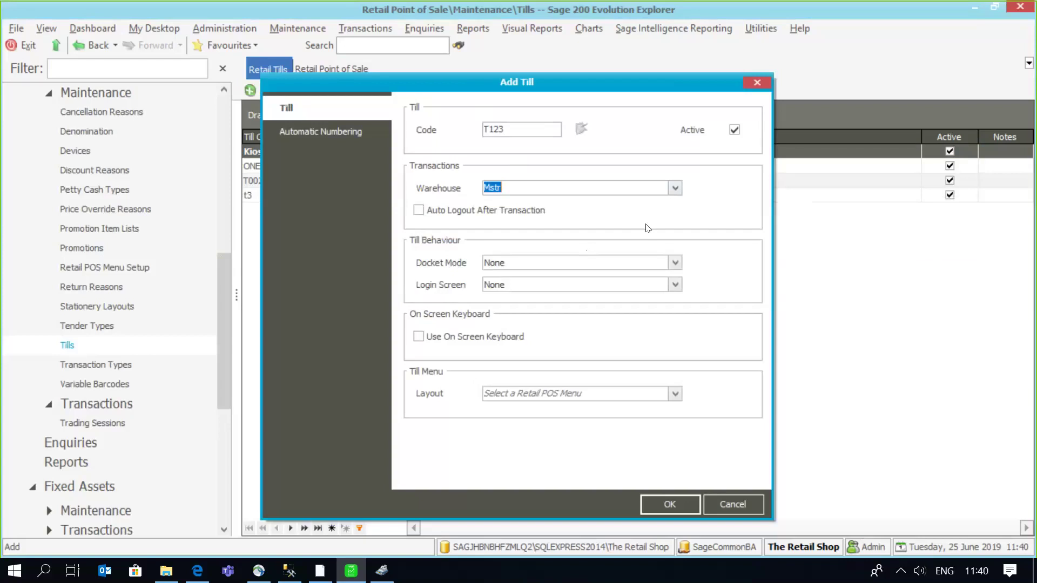
# Step: Check the Automatic Numbering prefixes, return to the Till page, and save till T123
pyautogui.click(365, 131)
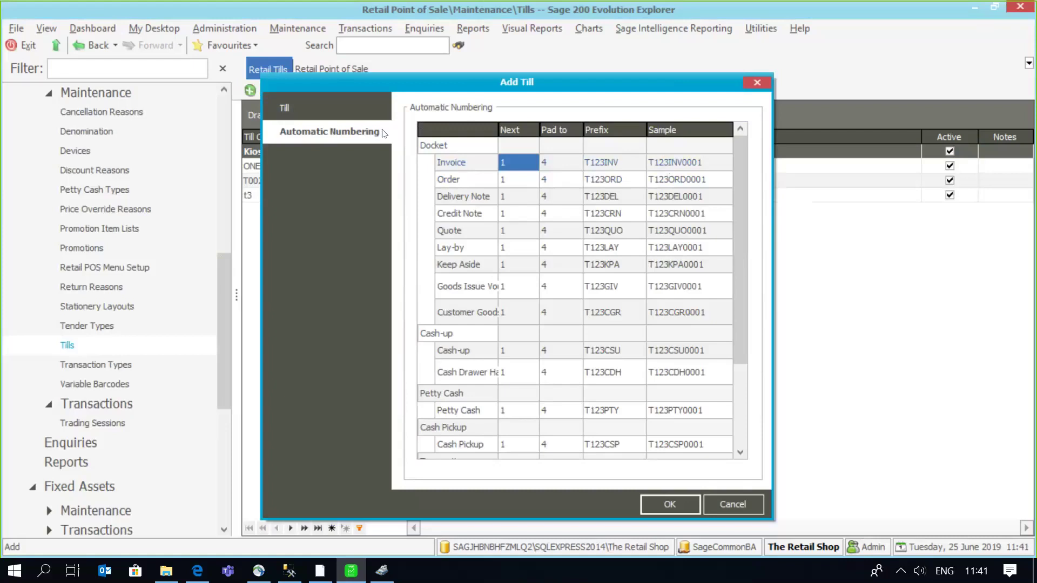
pyautogui.click(294, 109)
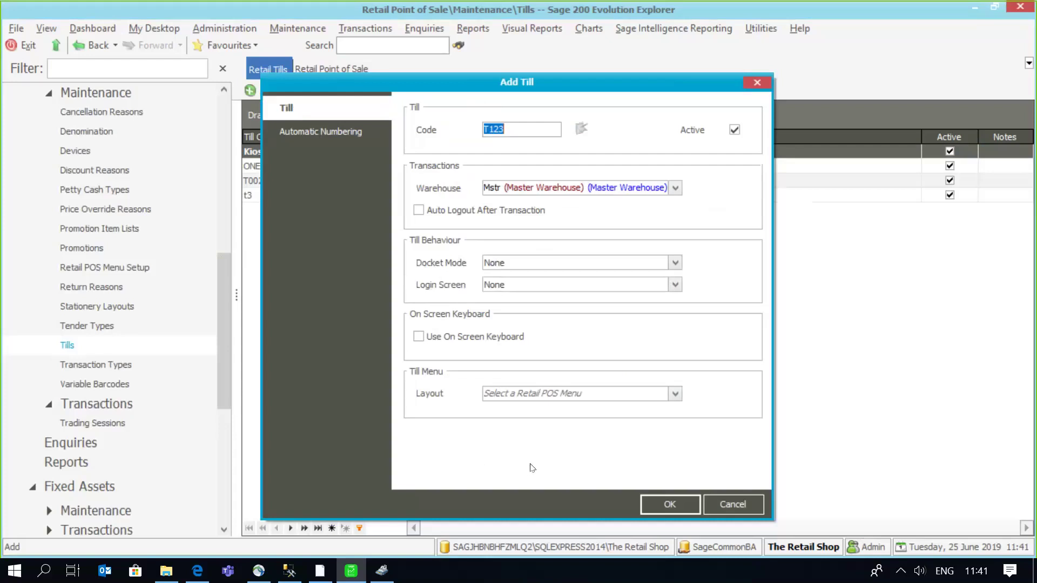
pyautogui.click(669, 504)
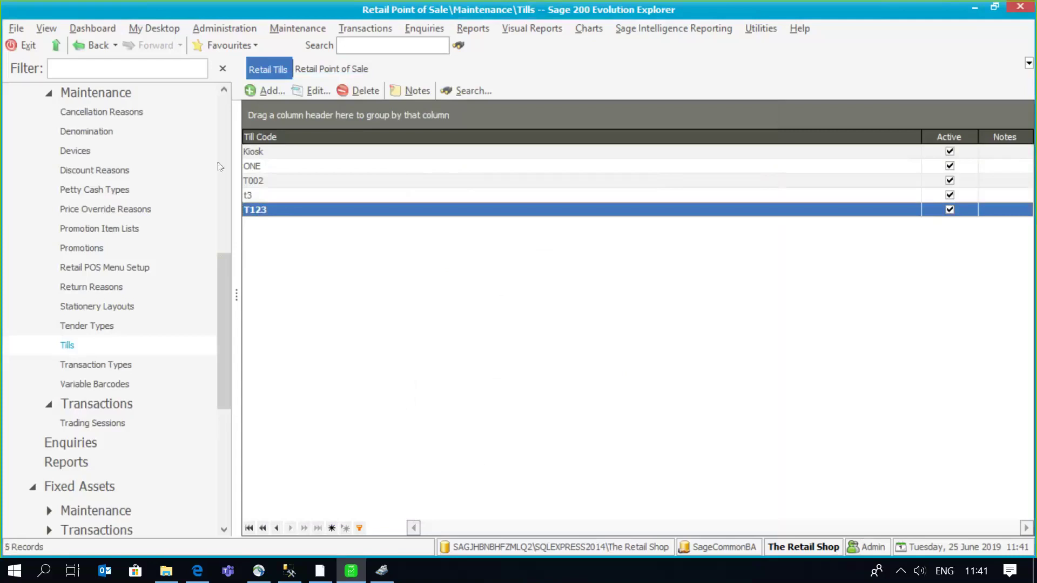
# Step: Open the Administration Agents list and edit one regular agent's record
pyautogui.click(208, 35)
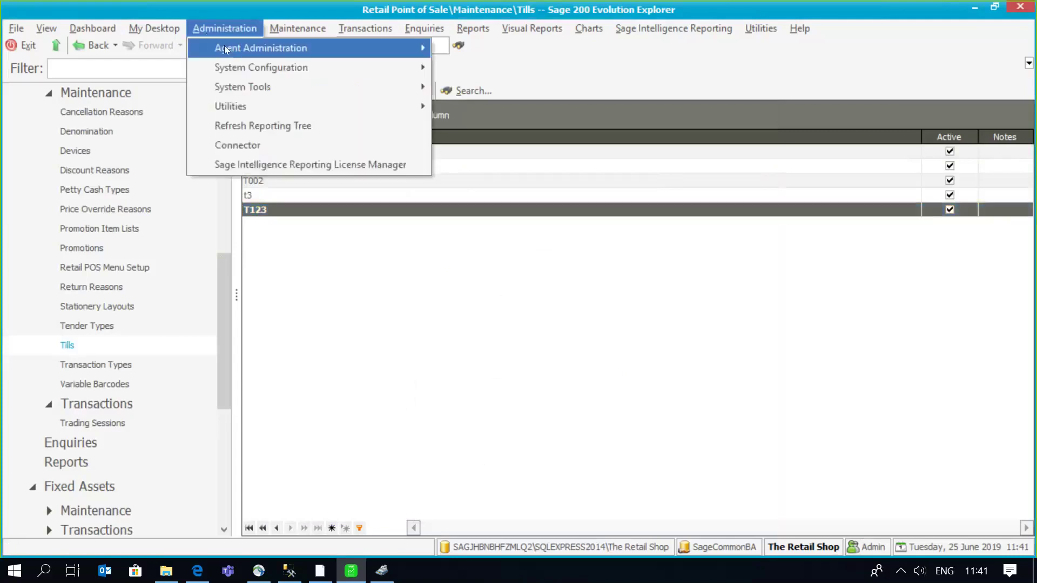
pyautogui.moveTo(225, 46)
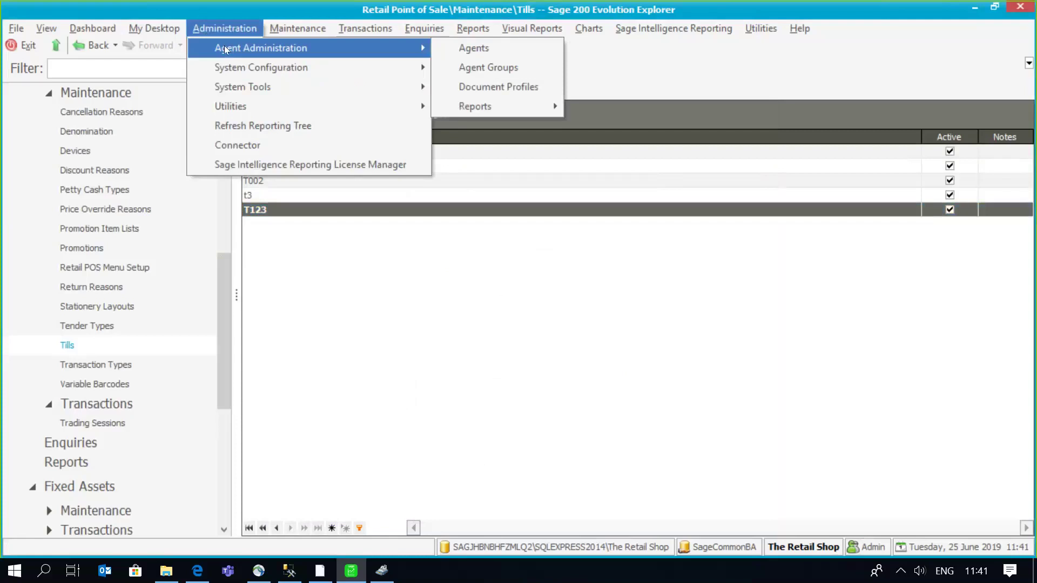
pyautogui.click(456, 48)
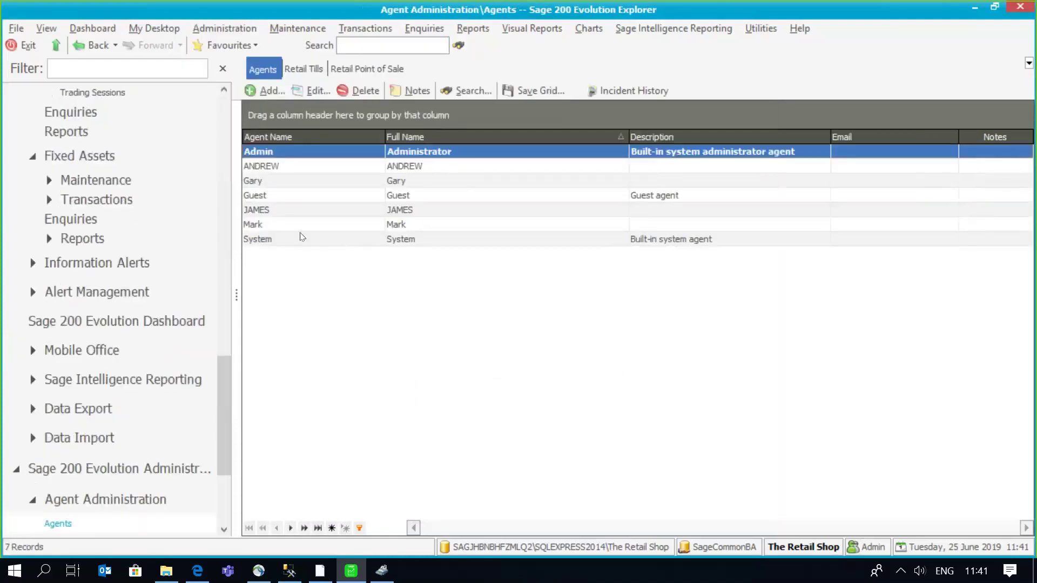
pyautogui.click(306, 226)
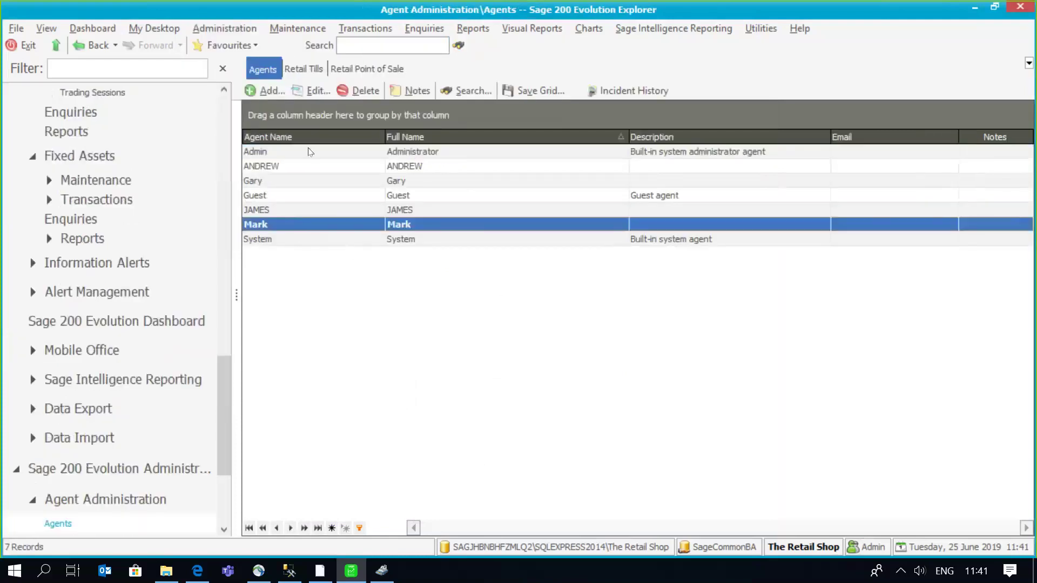
pyautogui.click(319, 92)
# Step: Inspect the agent's Retail Maintenance and Transactions access permissions, then close the record with OK
pyautogui.click(246, 249)
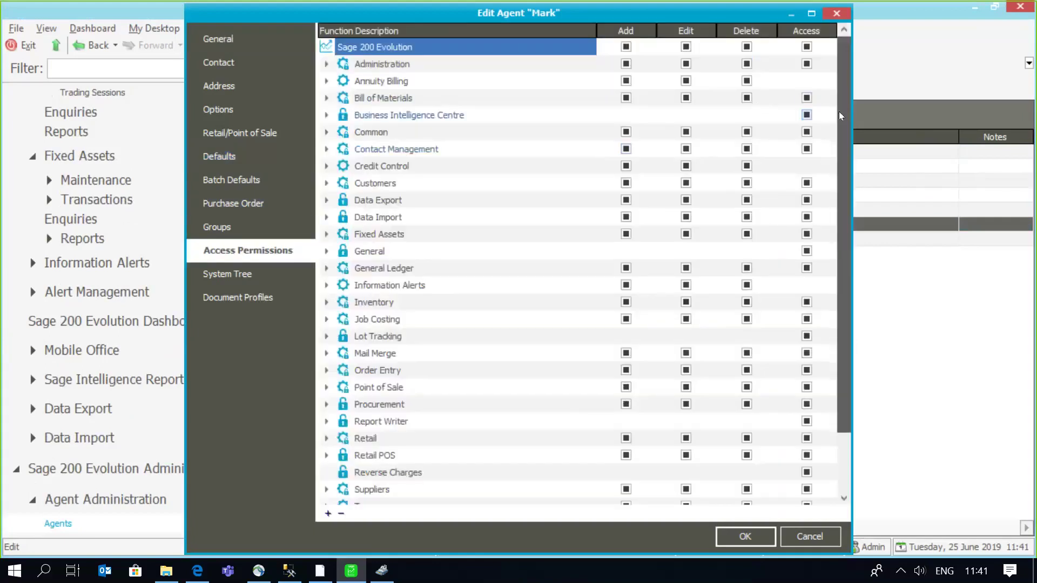
pyautogui.moveTo(840, 121); pyautogui.dragTo(841, 184)
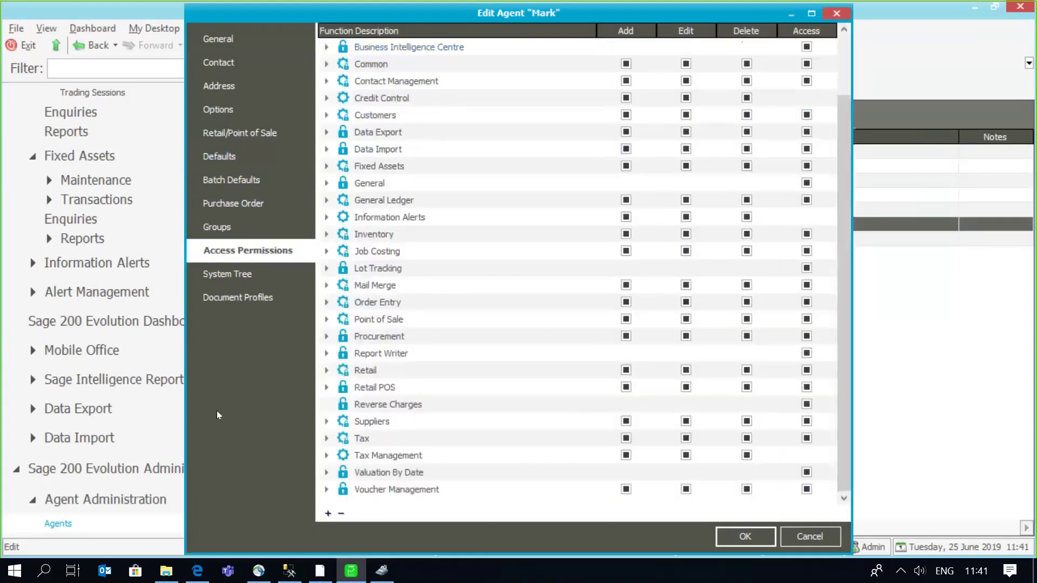
pyautogui.click(327, 370)
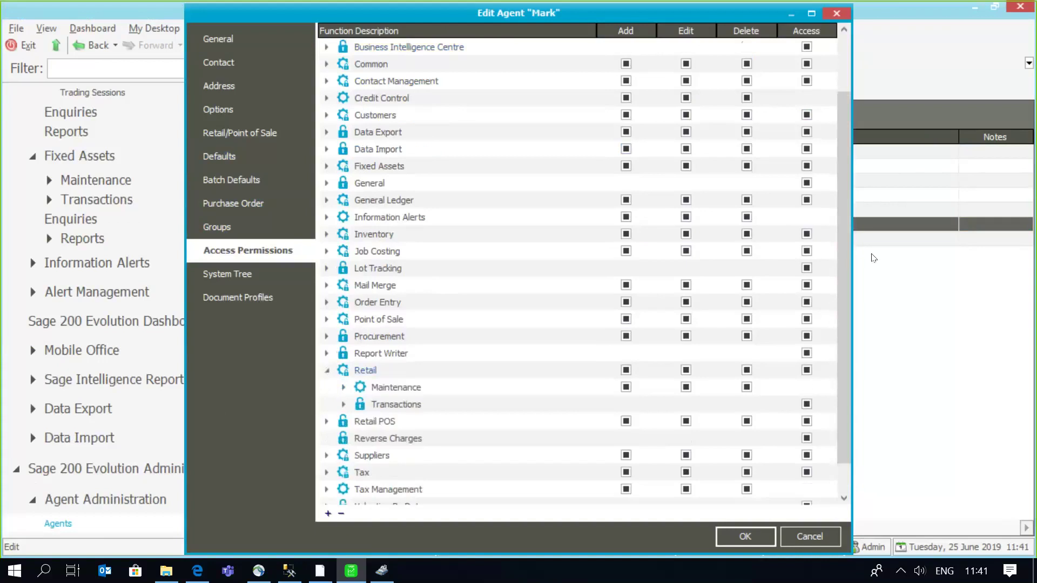
pyautogui.moveTo(846, 238); pyautogui.dragTo(838, 302)
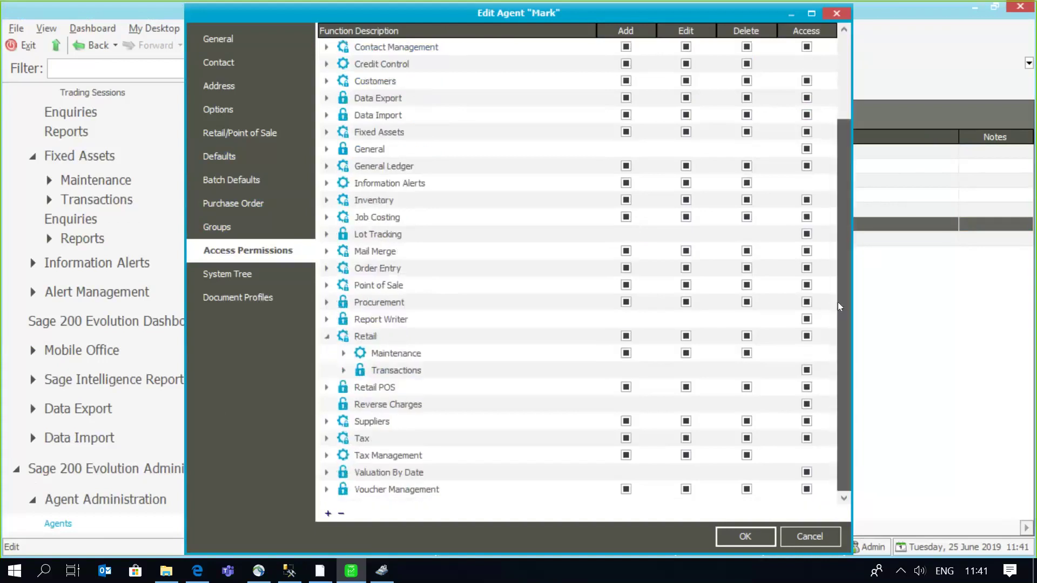
pyautogui.click(344, 354)
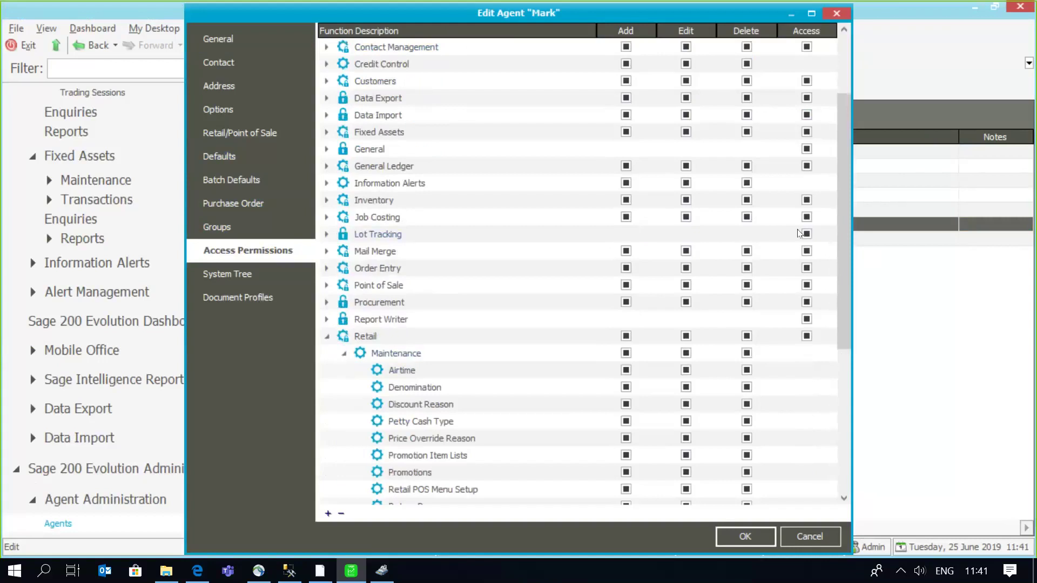
pyautogui.moveTo(840, 203); pyautogui.dragTo(849, 340)
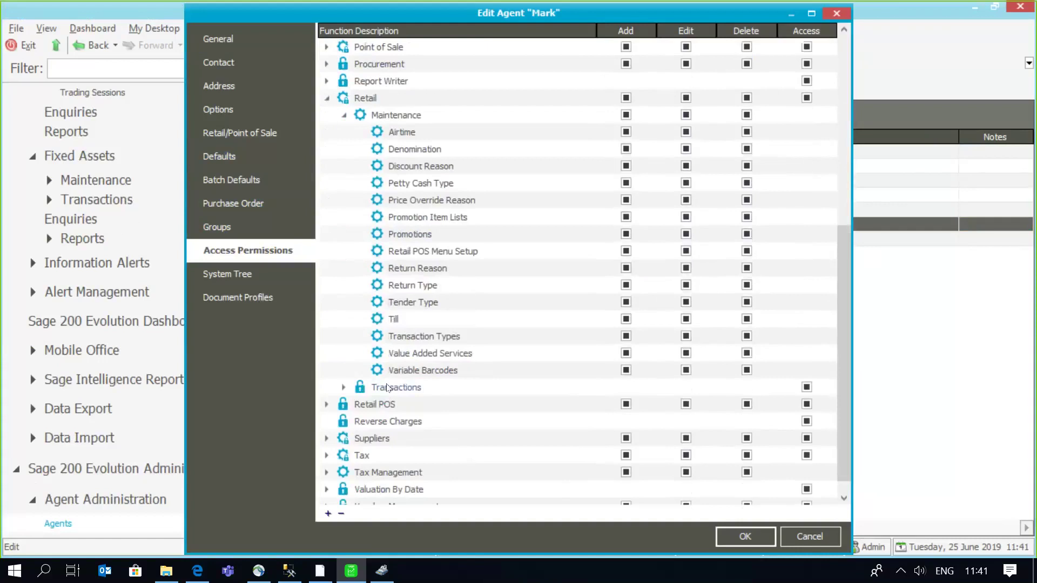
pyautogui.click(344, 387)
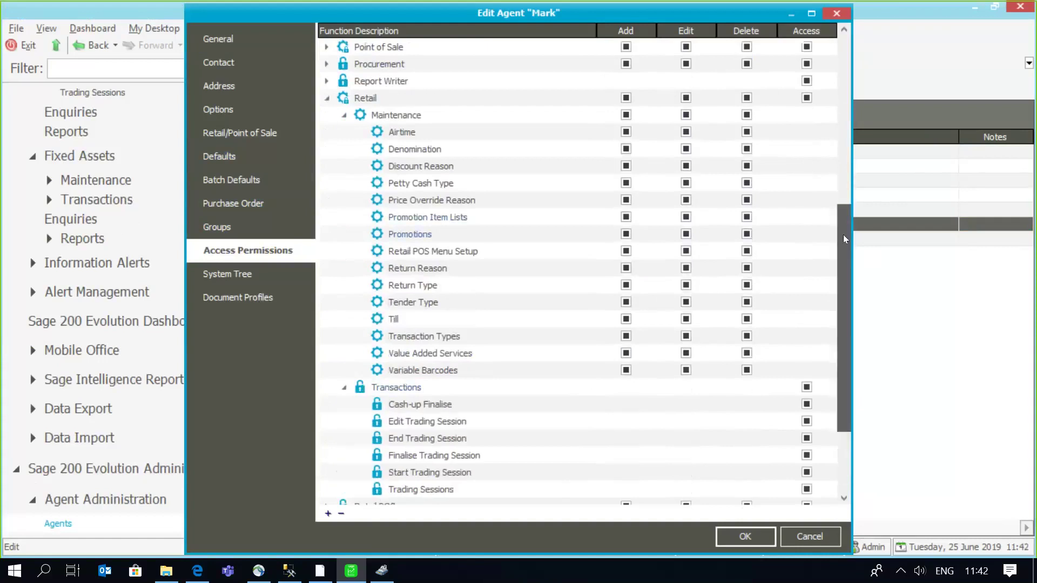
pyautogui.moveTo(844, 234); pyautogui.dragTo(841, 287)
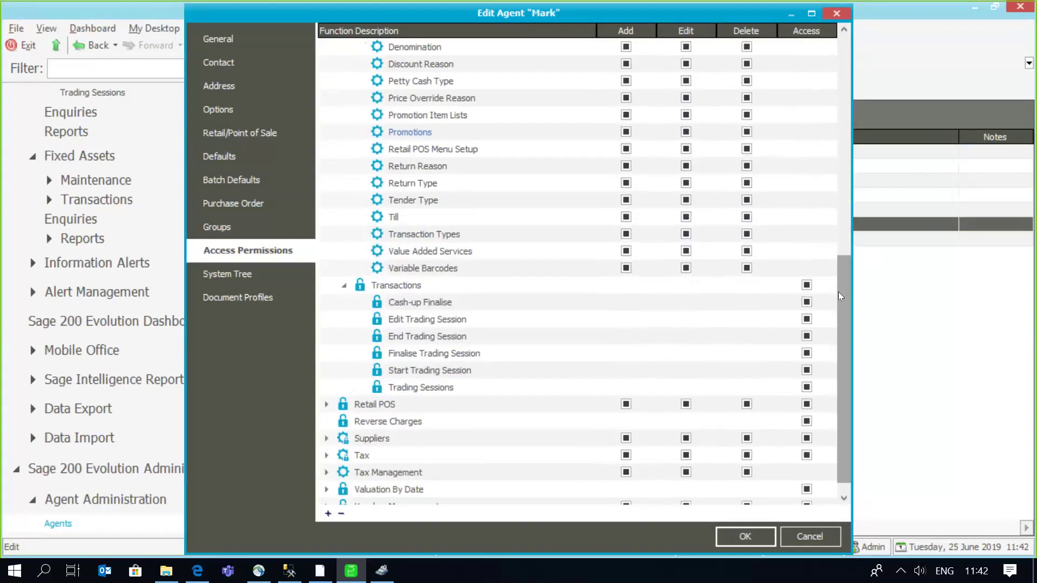
pyautogui.click(809, 536)
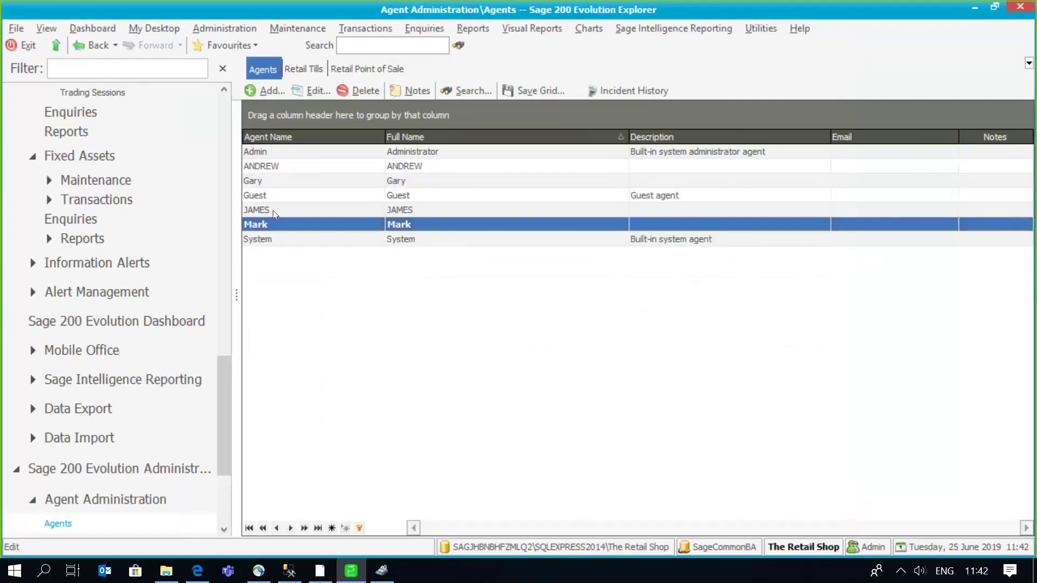
# Step: Open the Till Security window from Retail Point of Sale Maintenance
pyautogui.moveTo(220, 374); pyautogui.dragTo(236, 244)
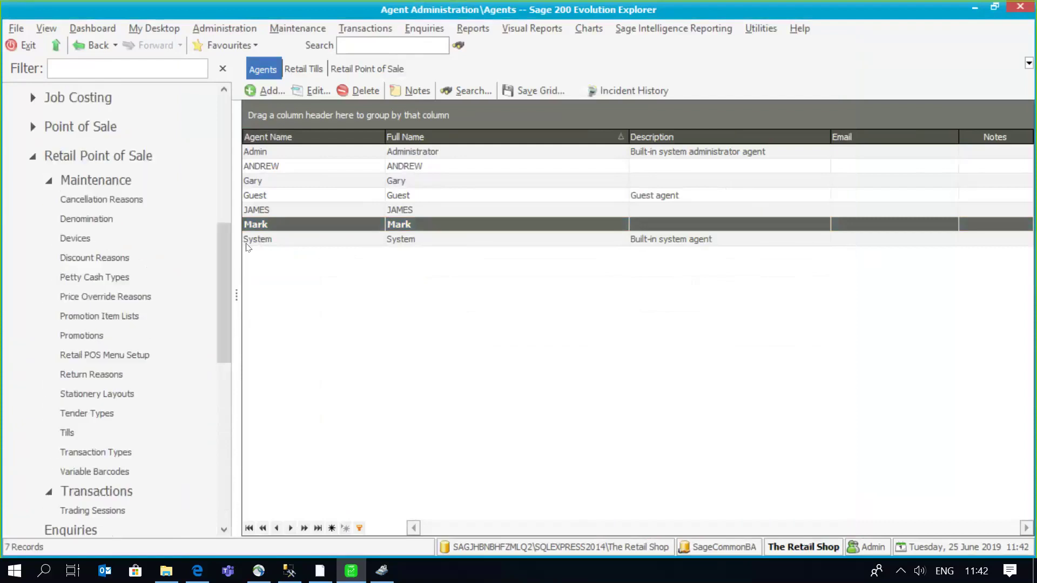
pyautogui.click(146, 182)
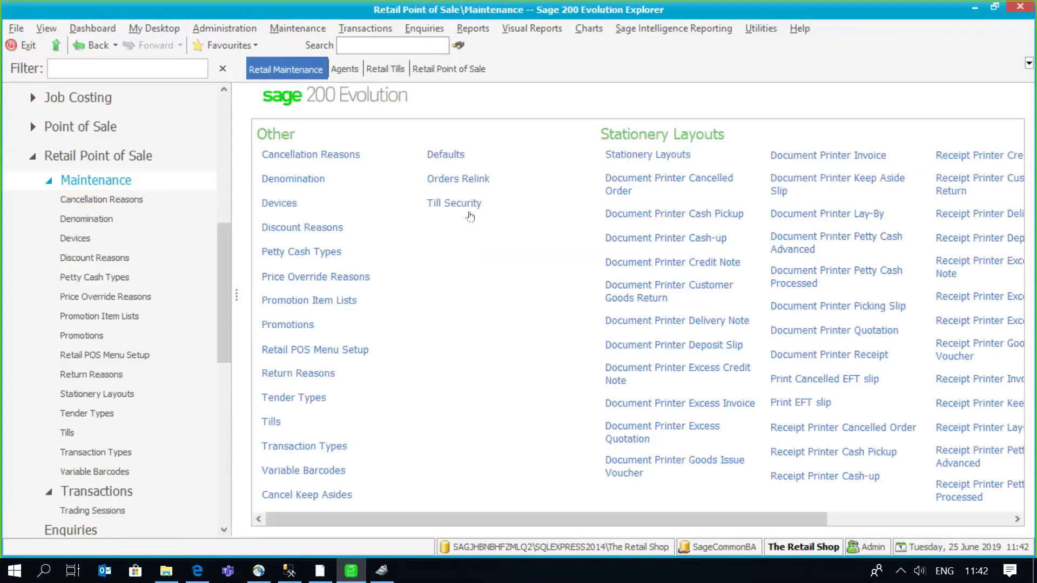
pyautogui.click(473, 204)
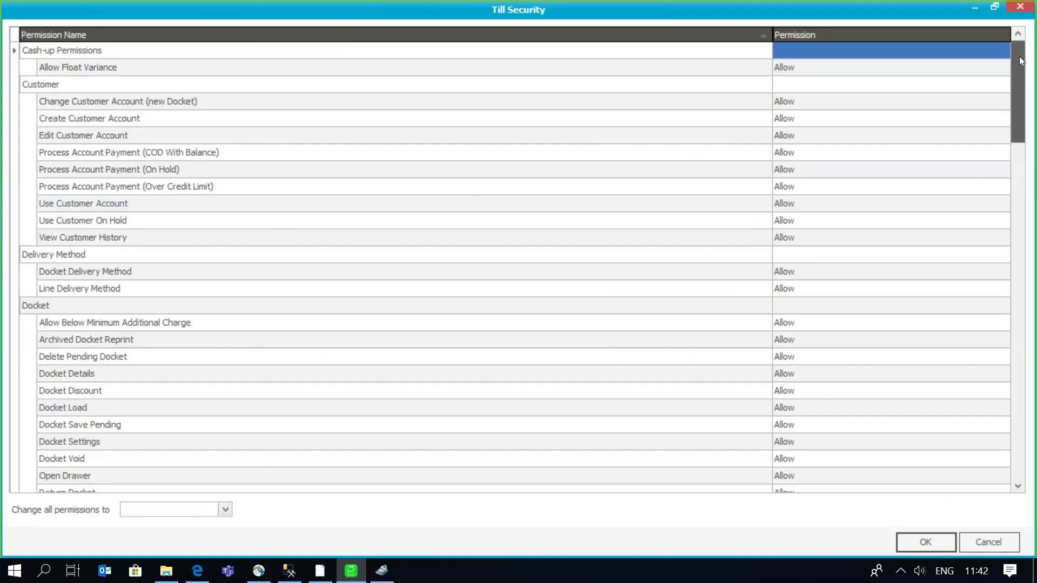
# Step: Scroll the Till Security grid and keep Below Minimum Deposit set to Allow
pyautogui.moveTo(1019, 57); pyautogui.dragTo(1027, 159)
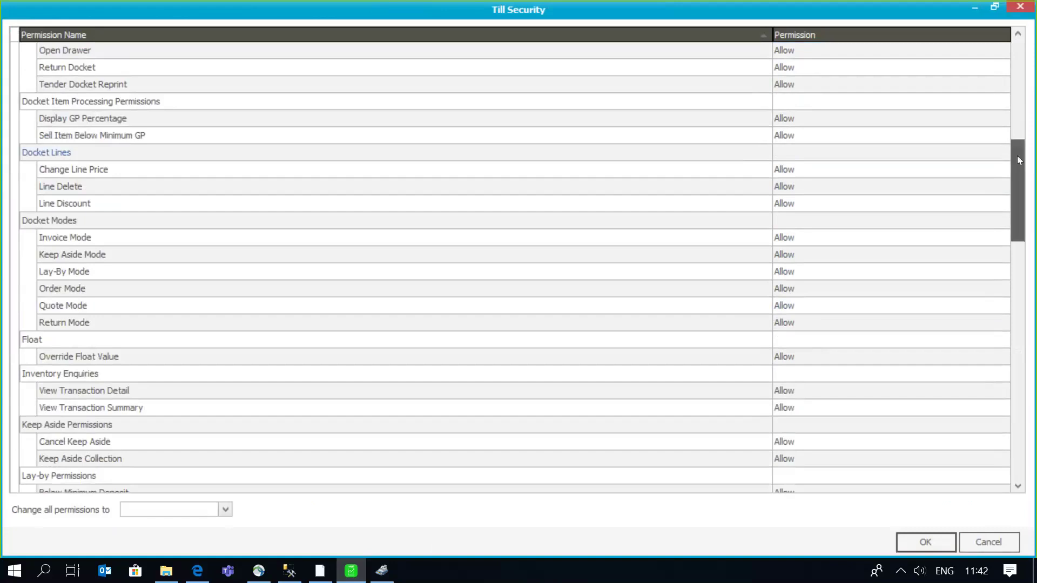
pyautogui.scroll(-4, 1017, 161)
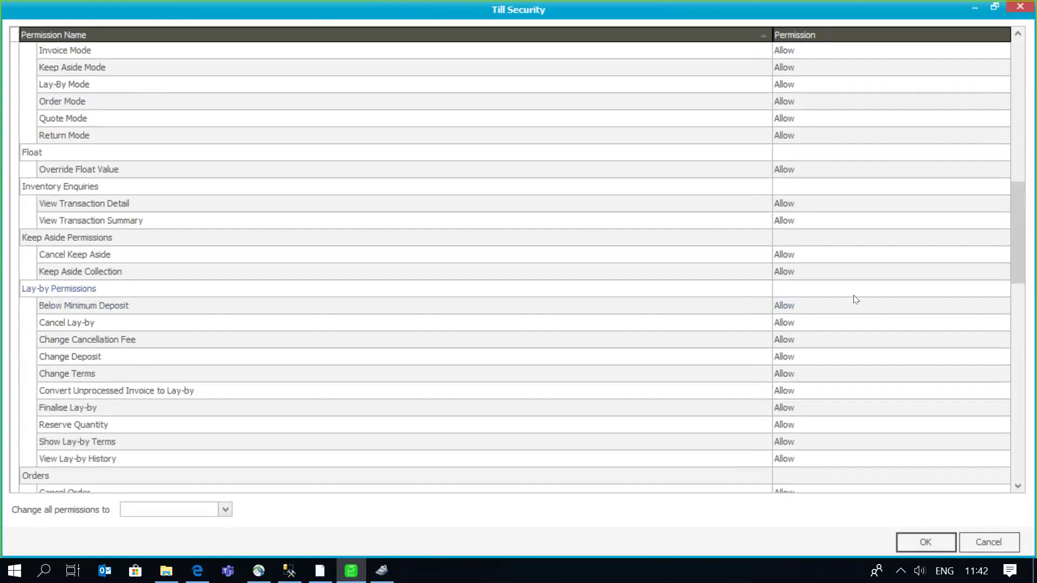
pyautogui.click(867, 307)
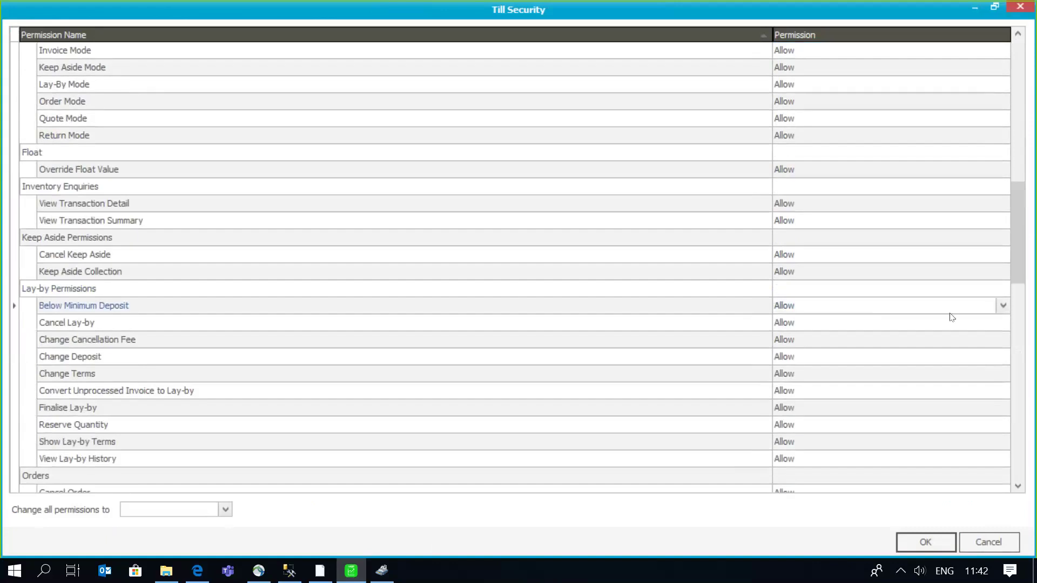
pyautogui.click(999, 308)
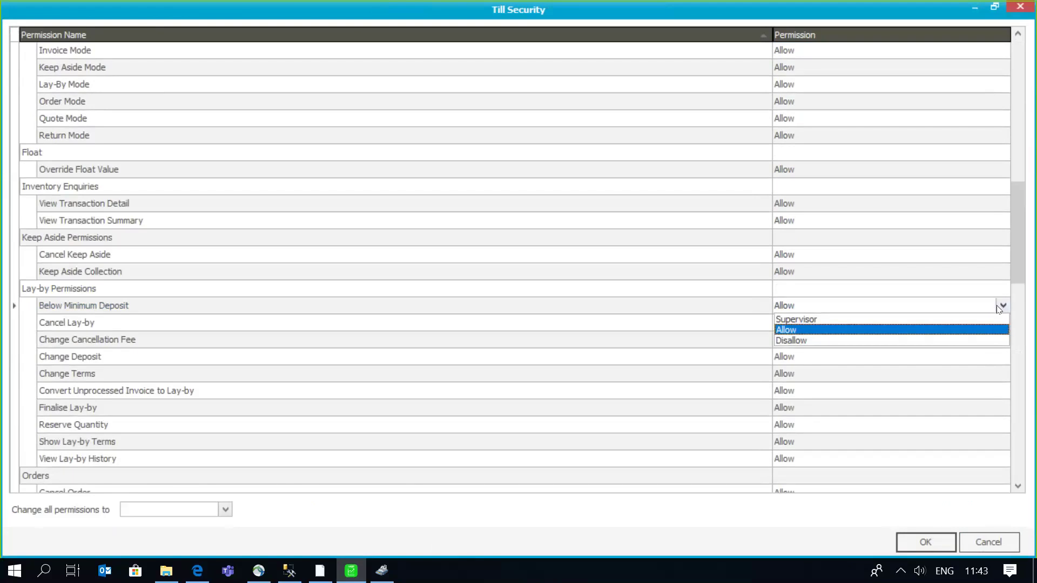
pyautogui.click(1019, 259)
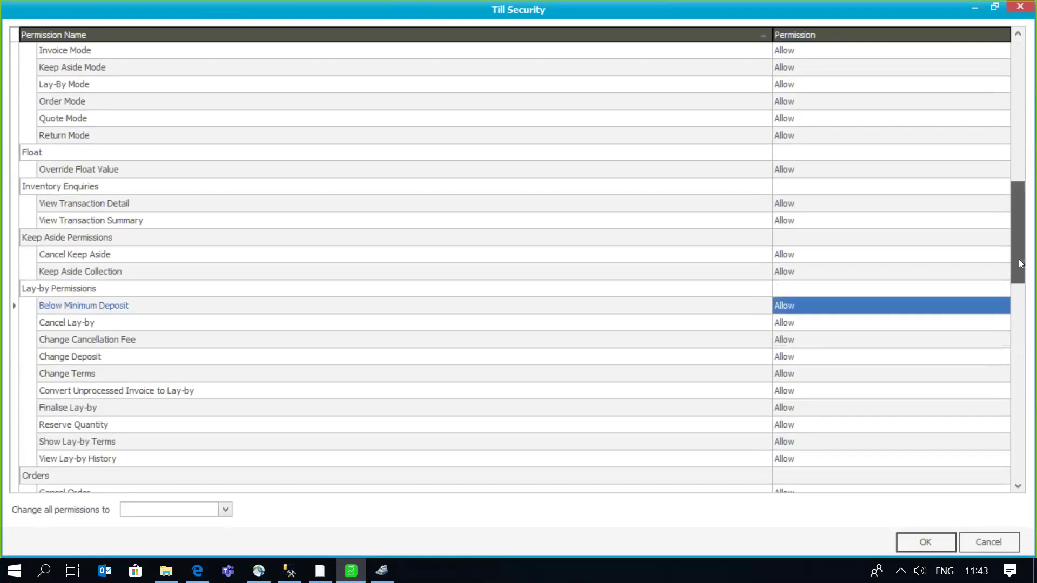
pyautogui.moveTo(1020, 263); pyautogui.dragTo(1032, 372)
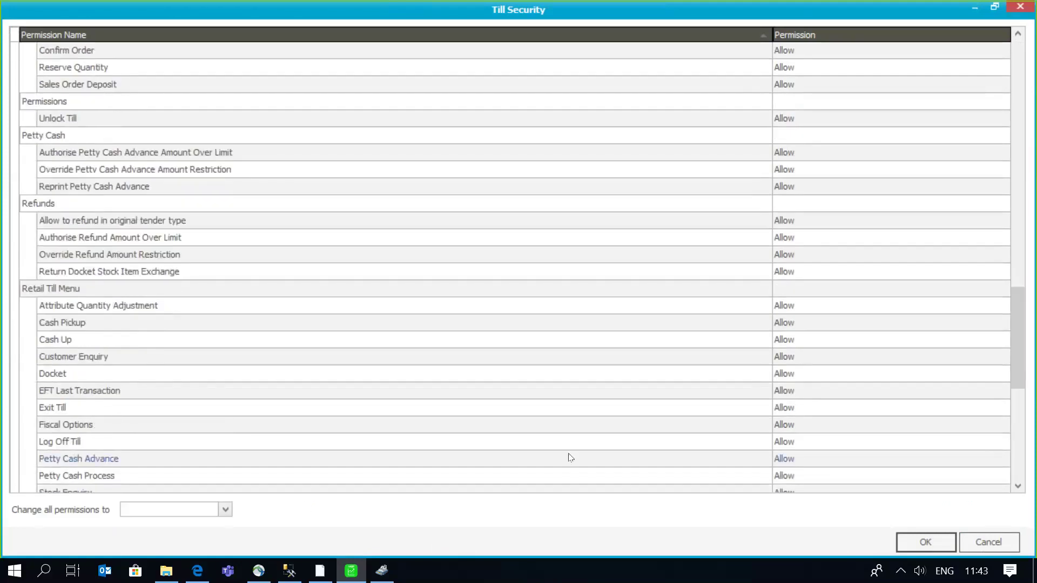
# Step: Change all permissions to Allow, save, and reopen Till Security to verify
pyautogui.click(225, 511)
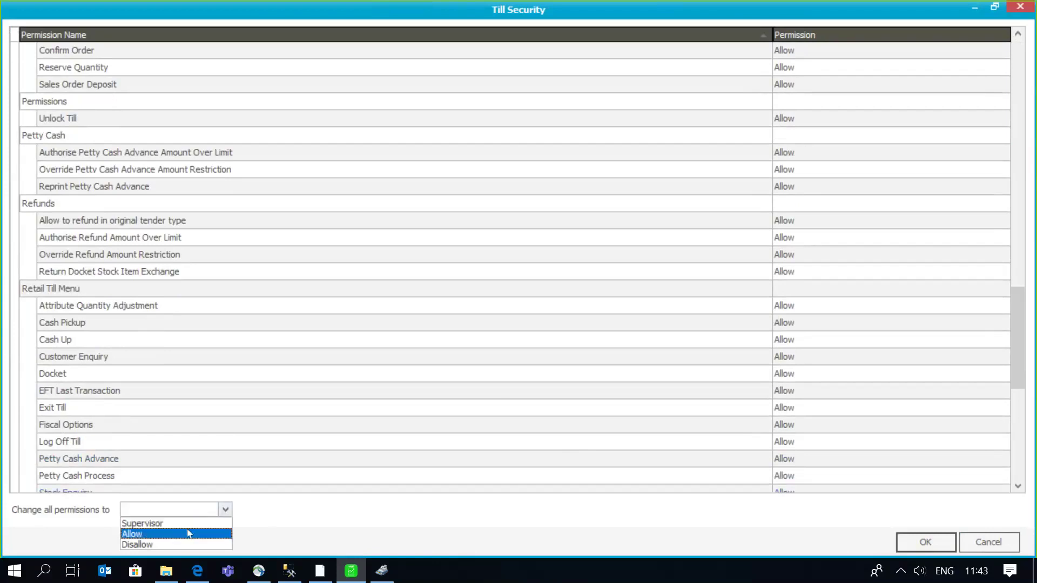
pyautogui.click(187, 533)
pyautogui.click(227, 511)
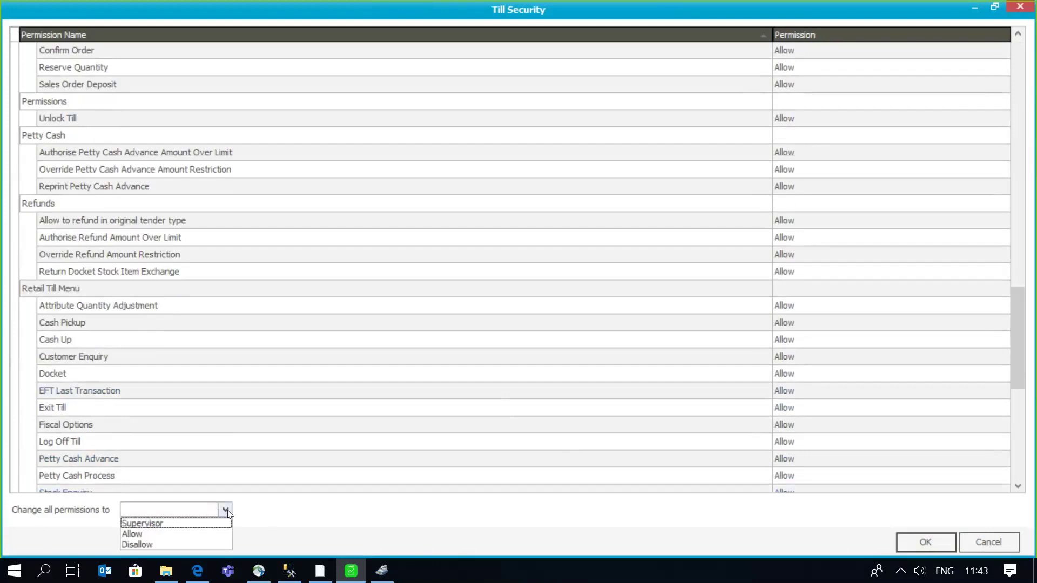
pyautogui.click(179, 534)
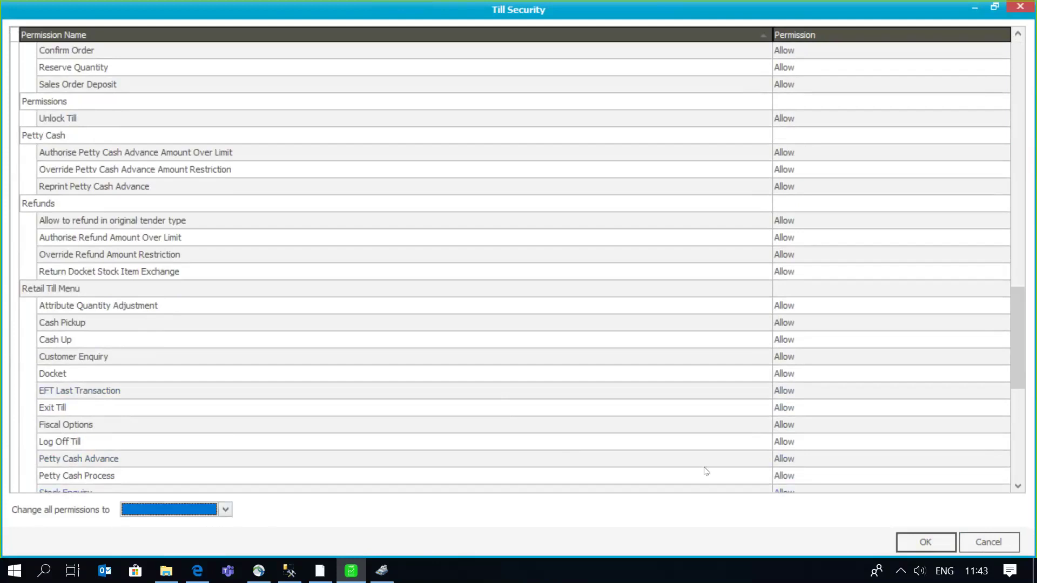
pyautogui.click(914, 542)
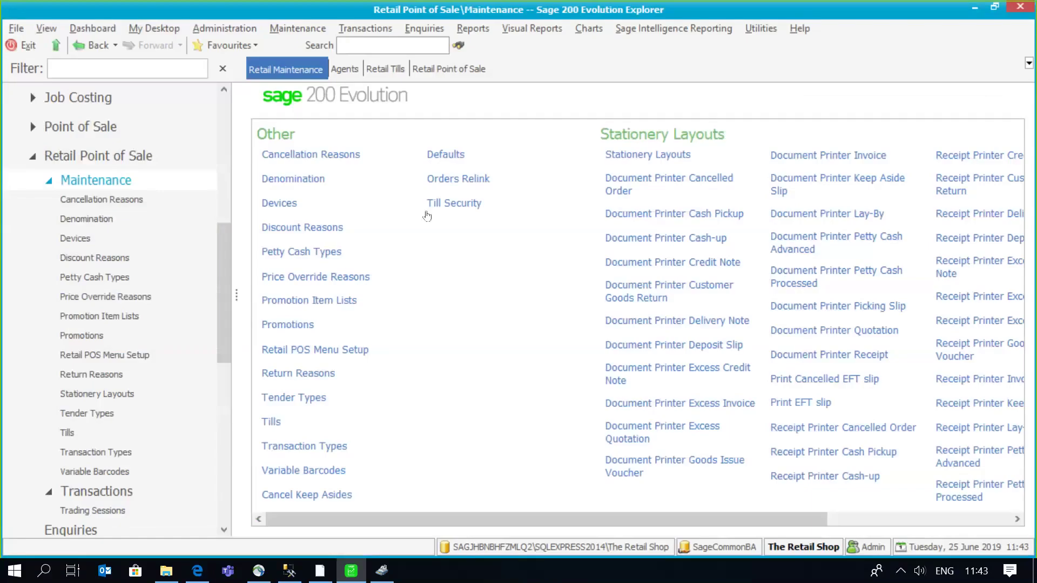
pyautogui.click(444, 204)
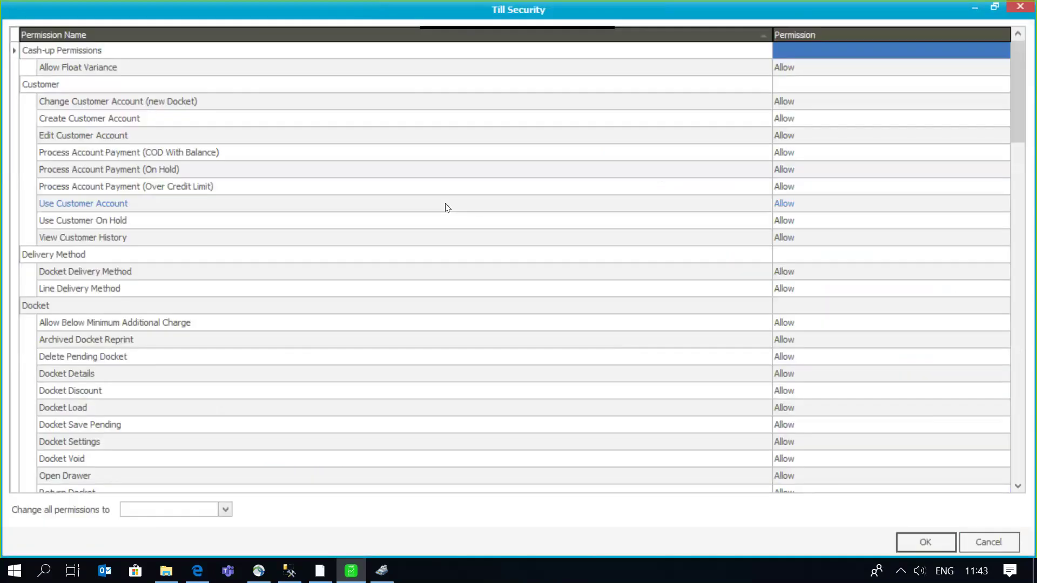
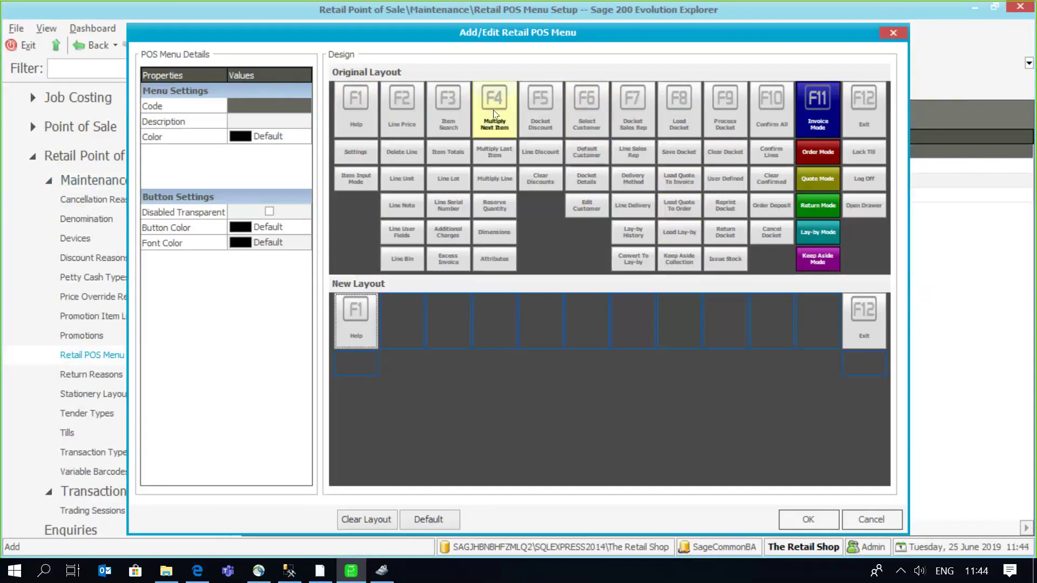
# Step: Place Line Price in the F2 slot, with Delete Line and Line Unit below it
pyautogui.click(407, 97)
pyautogui.moveTo(408, 98); pyautogui.dragTo(403, 303)
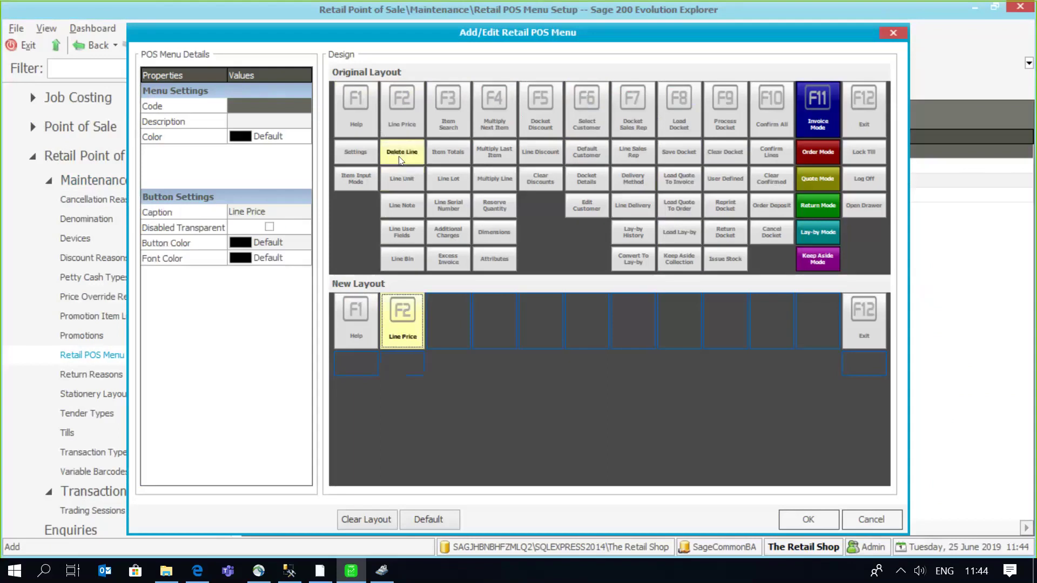
pyautogui.moveTo(402, 152); pyautogui.dragTo(403, 365)
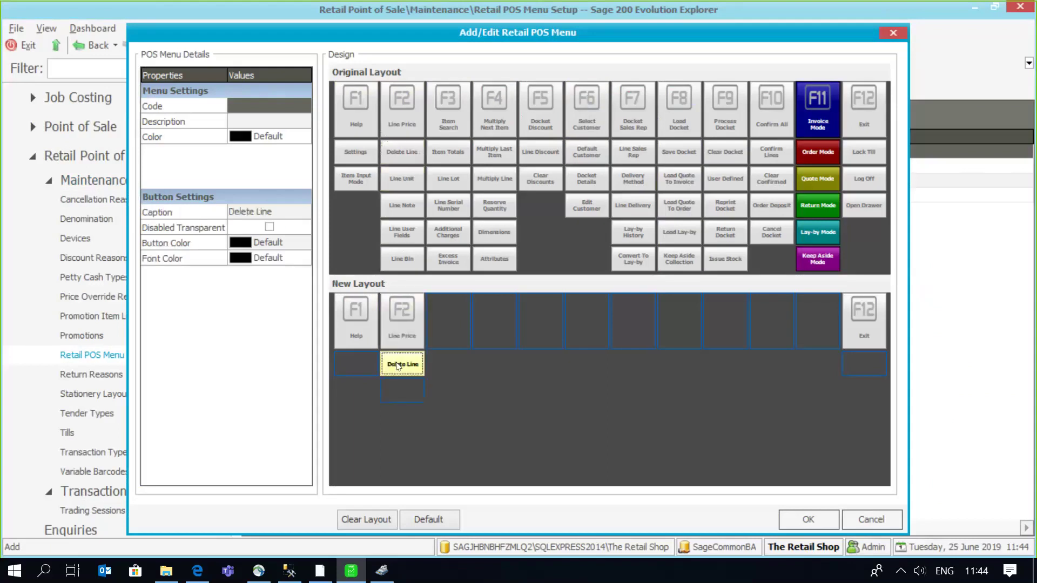
pyautogui.moveTo(402, 184); pyautogui.dragTo(402, 390)
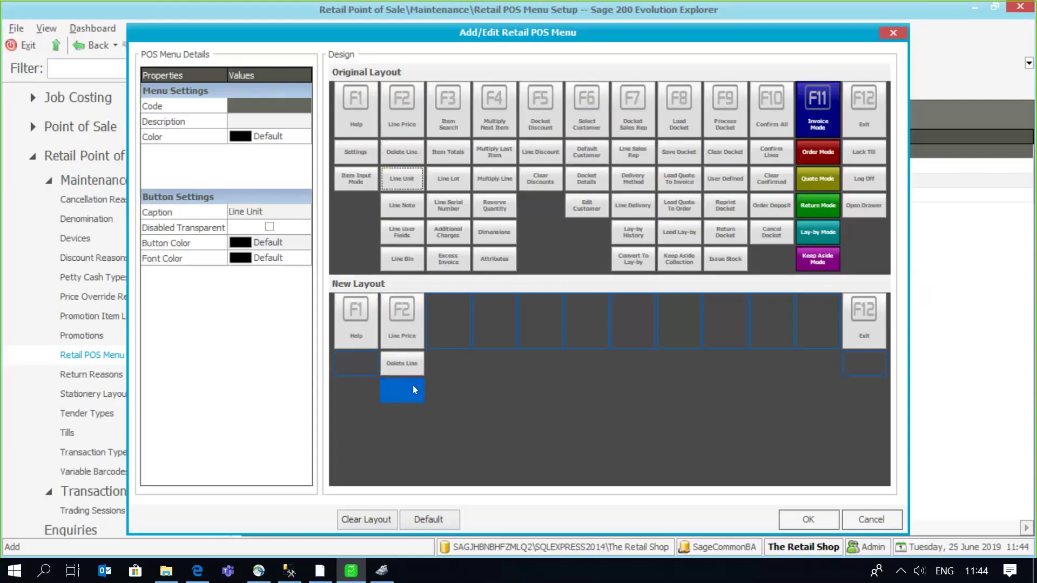
# Step: Fill F3–F10 with Item Search, Multiply Next Item, Docket Discount, Docket Sales Rep, Load Docket, Process Docket and Confirm All
pyautogui.moveTo(452, 115); pyautogui.dragTo(457, 311)
pyautogui.moveTo(482, 100); pyautogui.dragTo(494, 317)
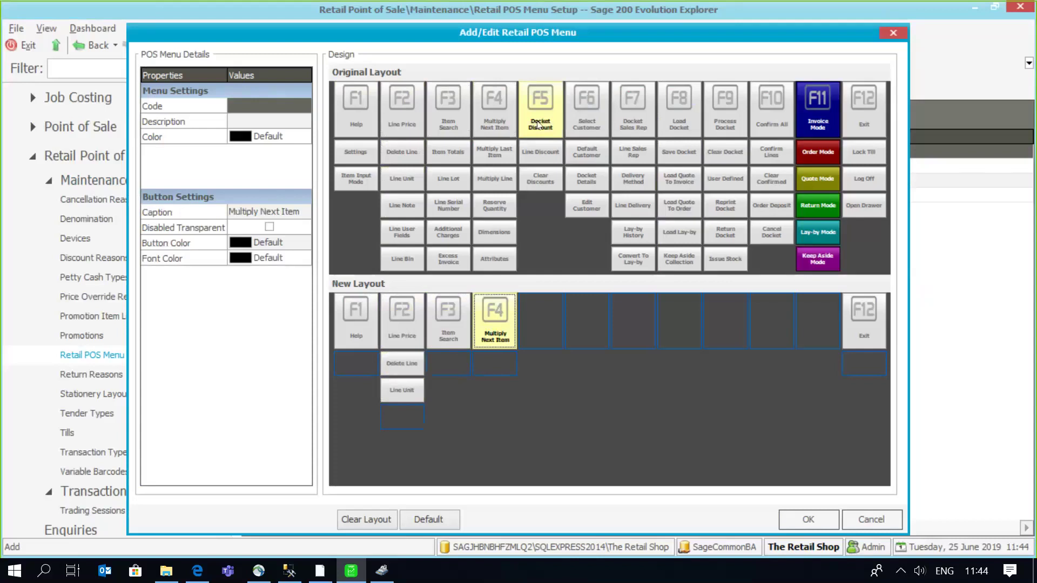
pyautogui.moveTo(539, 128); pyautogui.dragTo(542, 308)
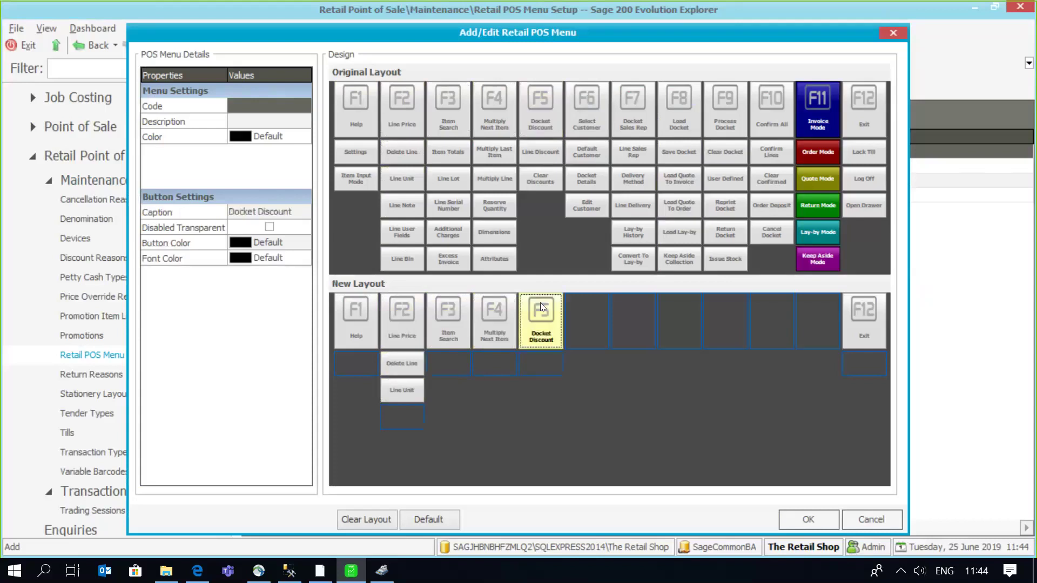
pyautogui.moveTo(586, 95); pyautogui.dragTo(590, 311)
pyautogui.moveTo(632, 110); pyautogui.dragTo(634, 318)
pyautogui.moveTo(674, 98); pyautogui.dragTo(680, 321)
pyautogui.moveTo(724, 108); pyautogui.dragTo(725, 319)
pyautogui.moveTo(765, 114); pyautogui.dragTo(768, 313)
# Step: Stack Invoice, Order, Quote, Return and Lay-by Mode buttons in the F11 column
pyautogui.moveTo(816, 104); pyautogui.dragTo(818, 321)
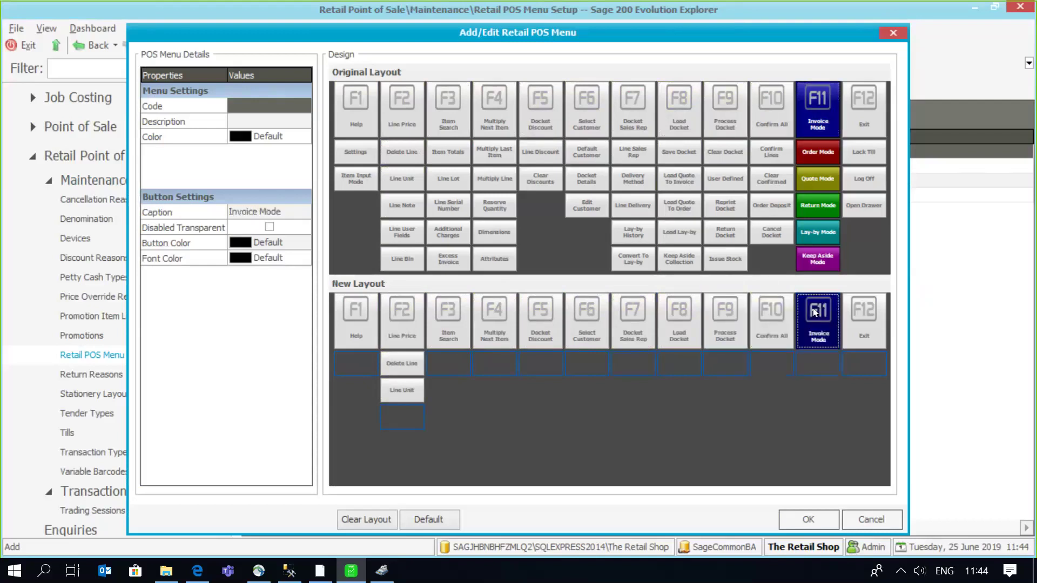
pyautogui.moveTo(818, 152); pyautogui.dragTo(820, 369)
pyautogui.moveTo(817, 178); pyautogui.dragTo(820, 378)
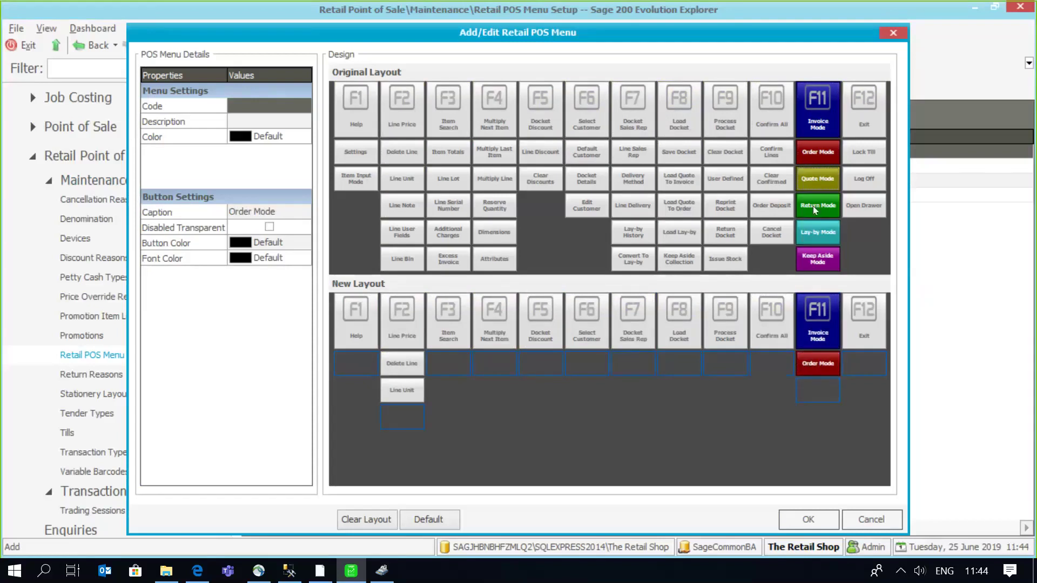
pyautogui.moveTo(819, 186); pyautogui.dragTo(818, 391)
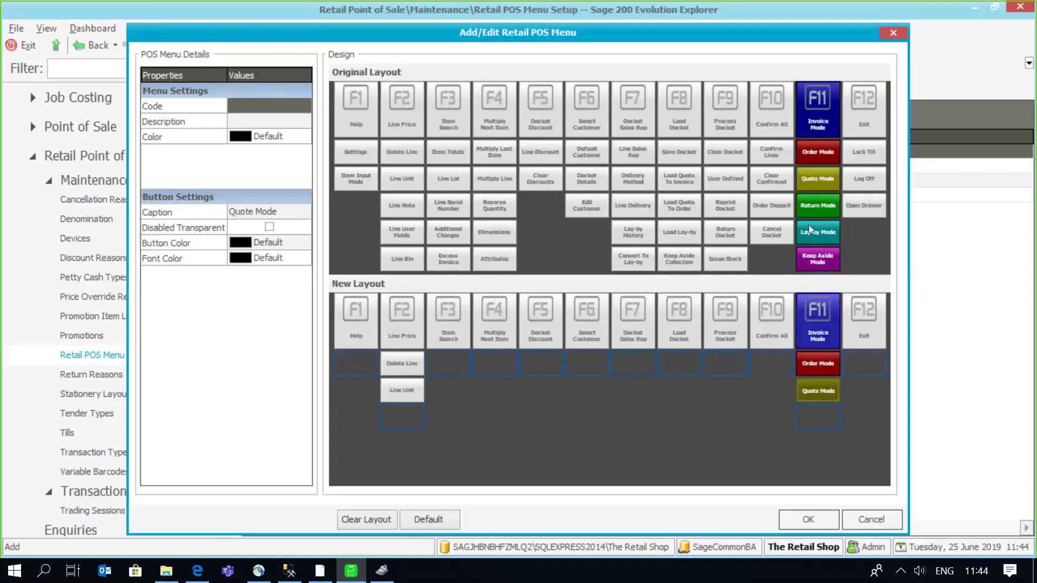
pyautogui.moveTo(815, 210); pyautogui.dragTo(819, 417)
pyautogui.moveTo(821, 232); pyautogui.dragTo(818, 444)
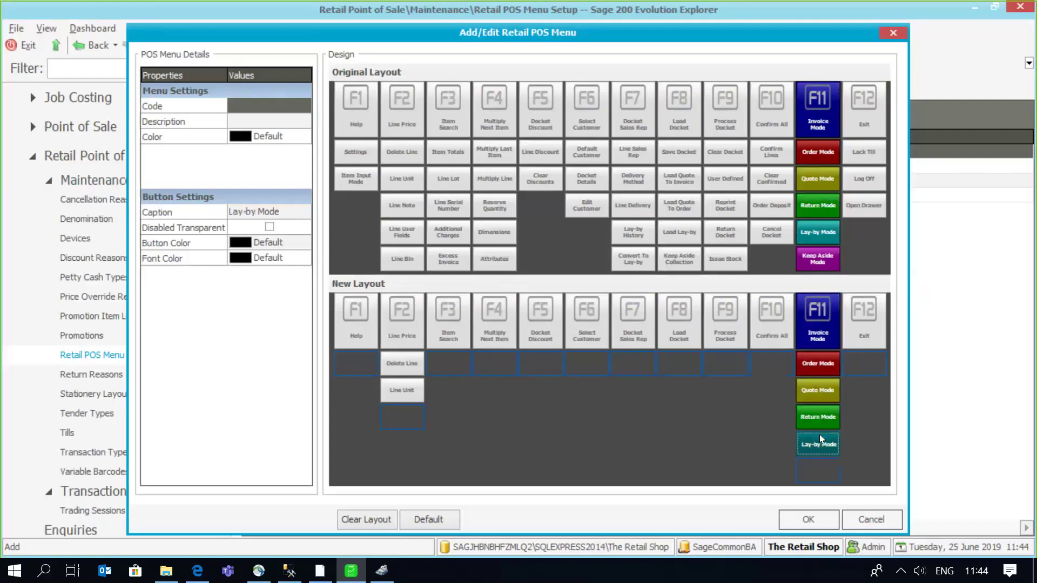
# Step: Add Confirm Lines below Confirm All in the new layout
pyautogui.moveTo(778, 247); pyautogui.dragTo(771, 364)
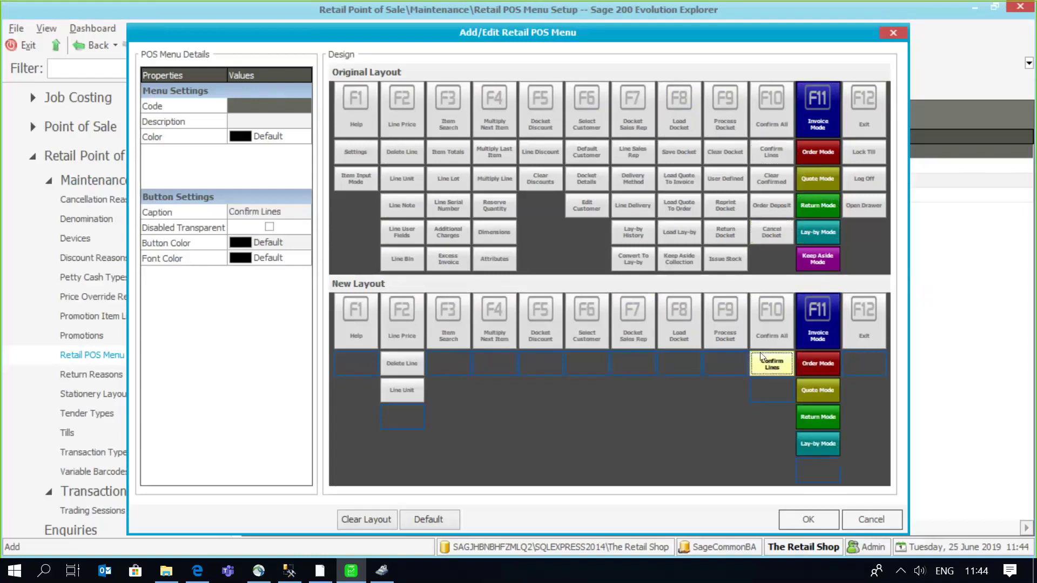
pyautogui.moveTo(771, 178); pyautogui.dragTo(767, 390)
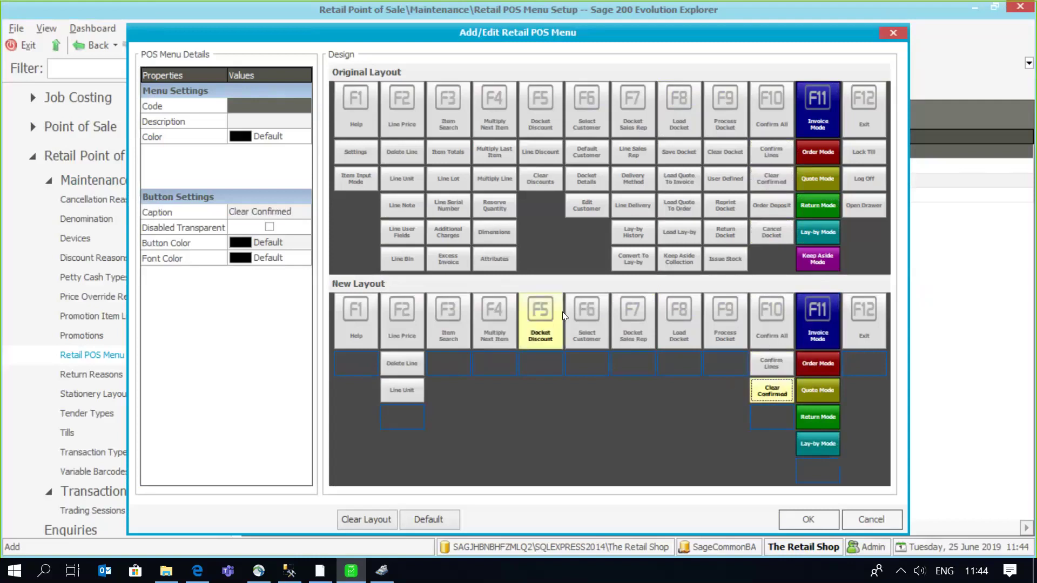
pyautogui.click(265, 124)
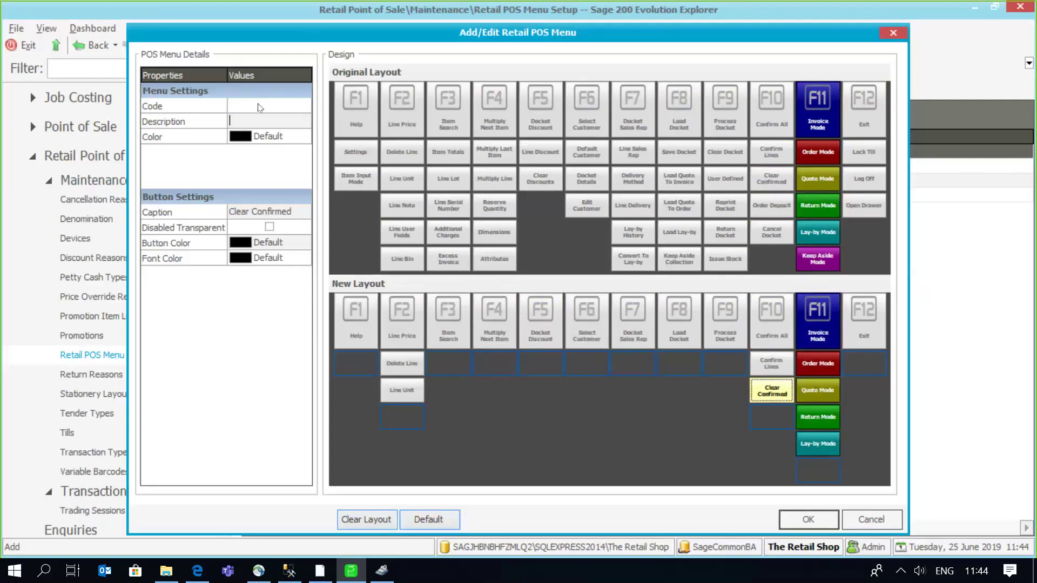
# Step: Enter T123 as the menu code and 'Layout 123' as its description, fixing the typos
pyautogui.click(256, 104)
pyautogui.write('t123')
pyautogui.press('BackSpace')
pyautogui.press('BackSpace')
pyautogui.press('BackSpace')
pyautogui.press('BackSpace')
pyautogui.write('T123')
pyautogui.click(239, 118)
pyautogui.write('lAYOUT')
pyautogui.press('BackSpace')
pyautogui.press('BackSpace')
pyautogui.press('BackSpace')
pyautogui.press('BackSpace')
pyautogui.press('BackSpace')
pyautogui.press('BackSpace')
pyautogui.press('BackSpace')
pyautogui.write('Layout 123')
pyautogui.click(255, 136)
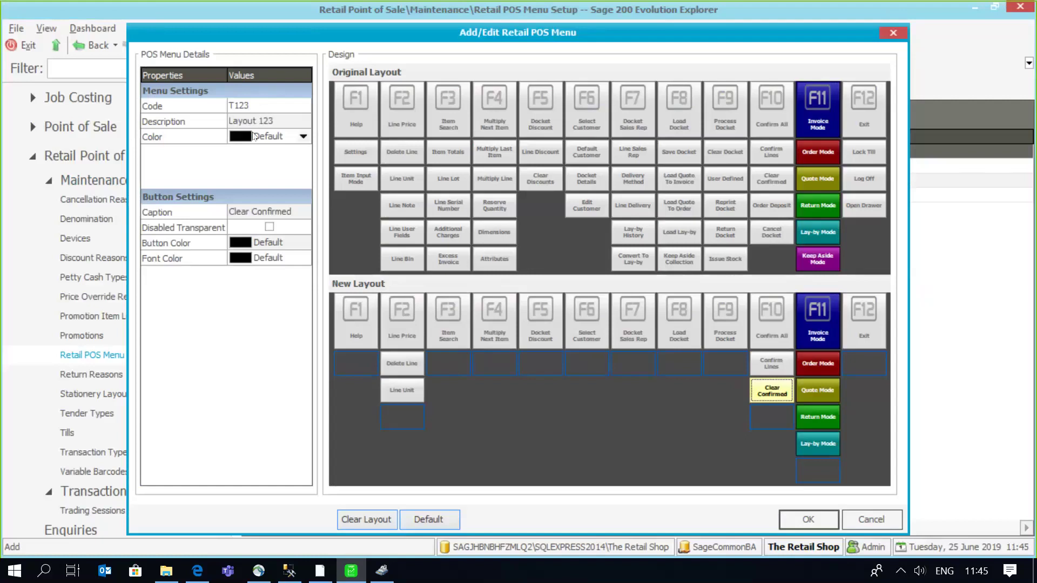
# Step: Set the menu background colour to Sage Blue
pyautogui.click(303, 137)
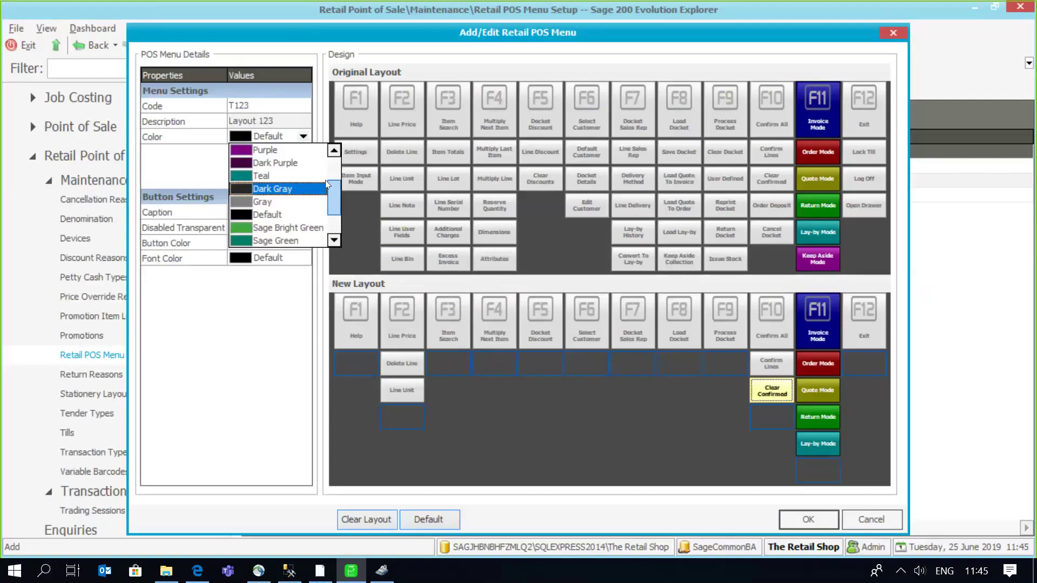
pyautogui.moveTo(333, 188); pyautogui.dragTo(333, 206)
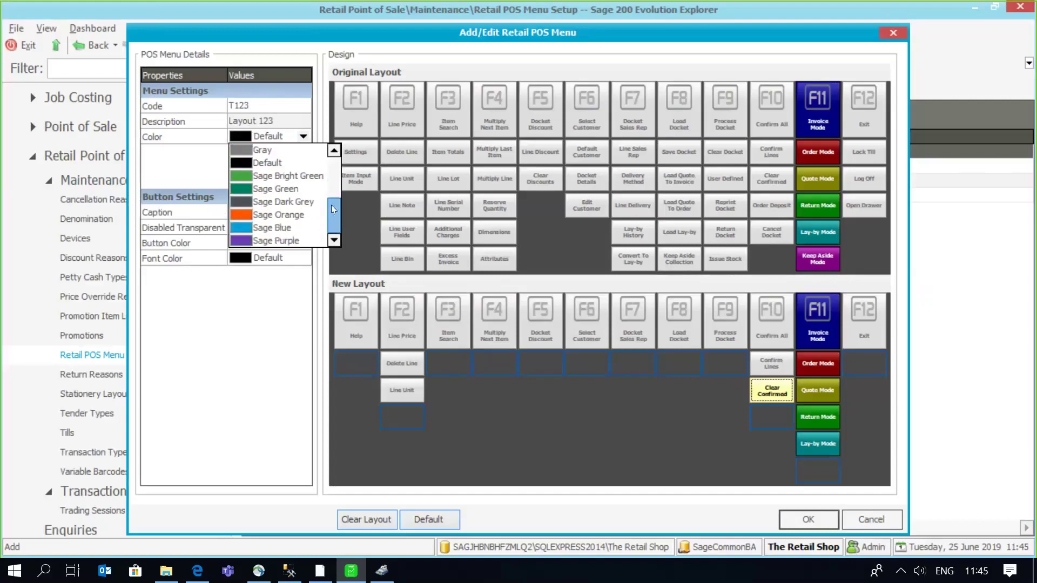
pyautogui.click(306, 229)
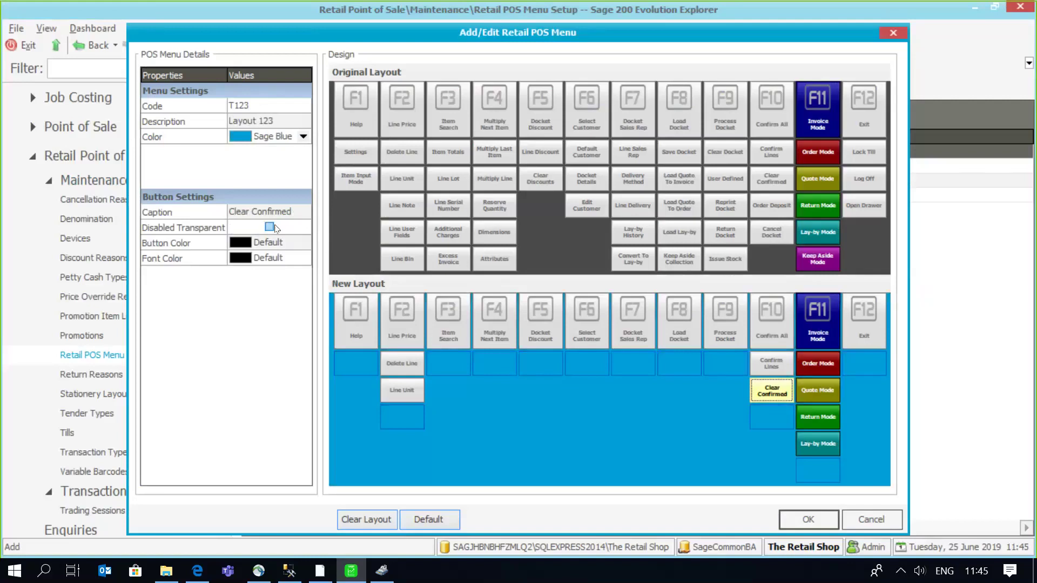
# Step: Set the button colour to Teal, replacing an initial Sage Light Grey choice
pyautogui.click(274, 241)
pyautogui.click(291, 244)
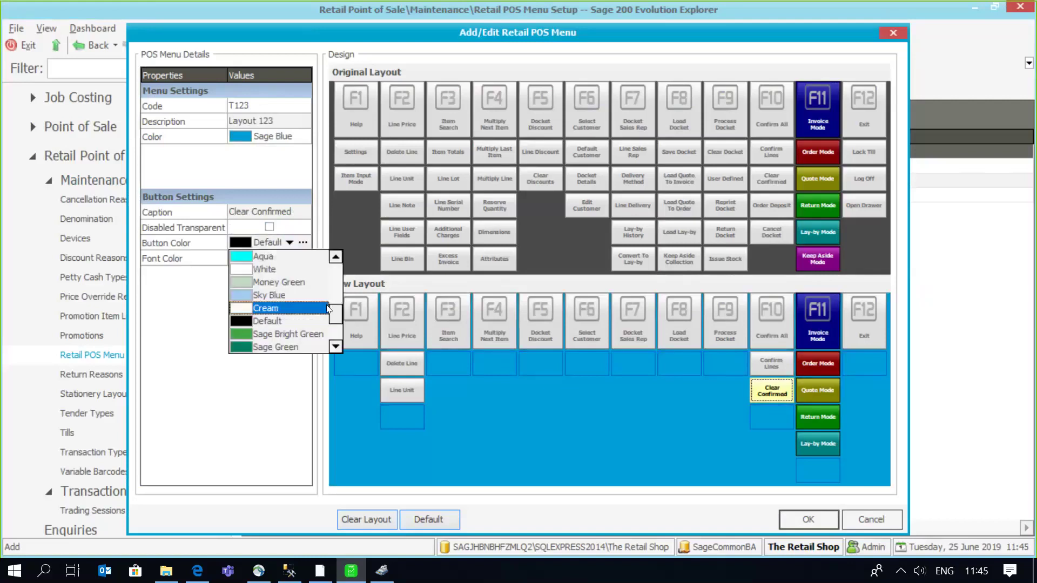
pyautogui.scroll(-1, 335, 314)
pyautogui.scroll(-3, 335, 314)
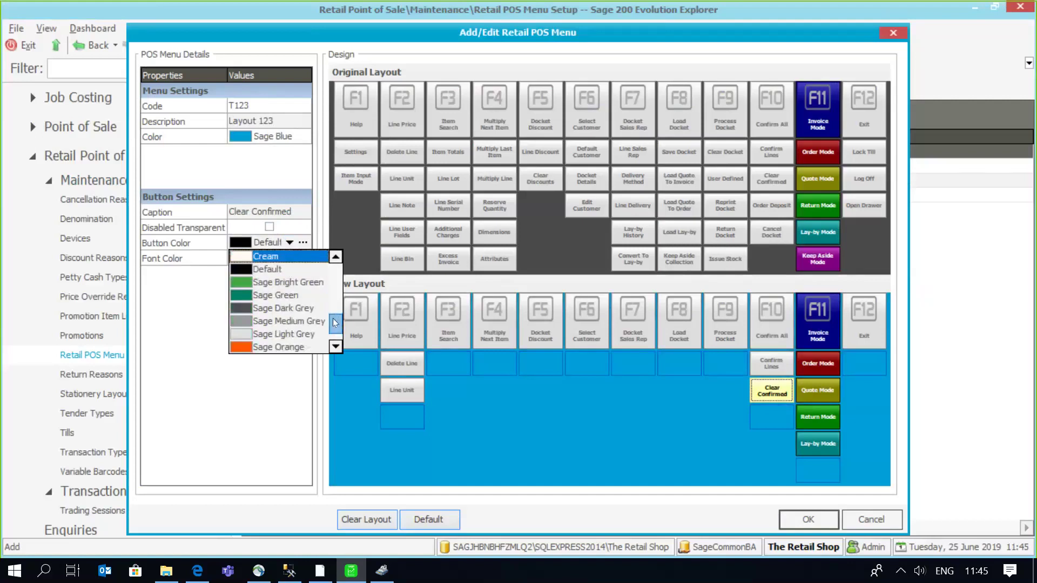
pyautogui.click(306, 339)
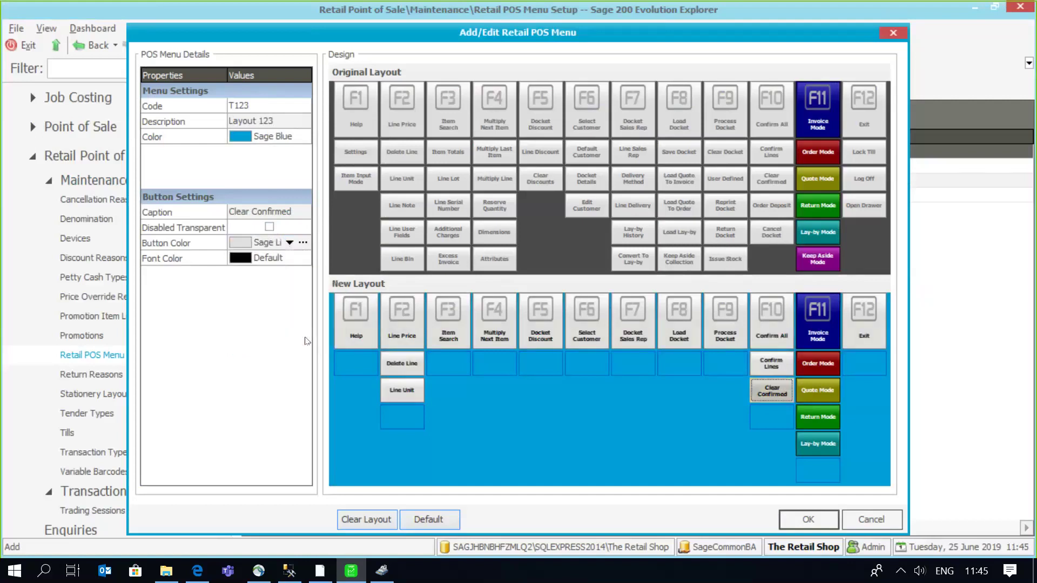
pyautogui.click(290, 244)
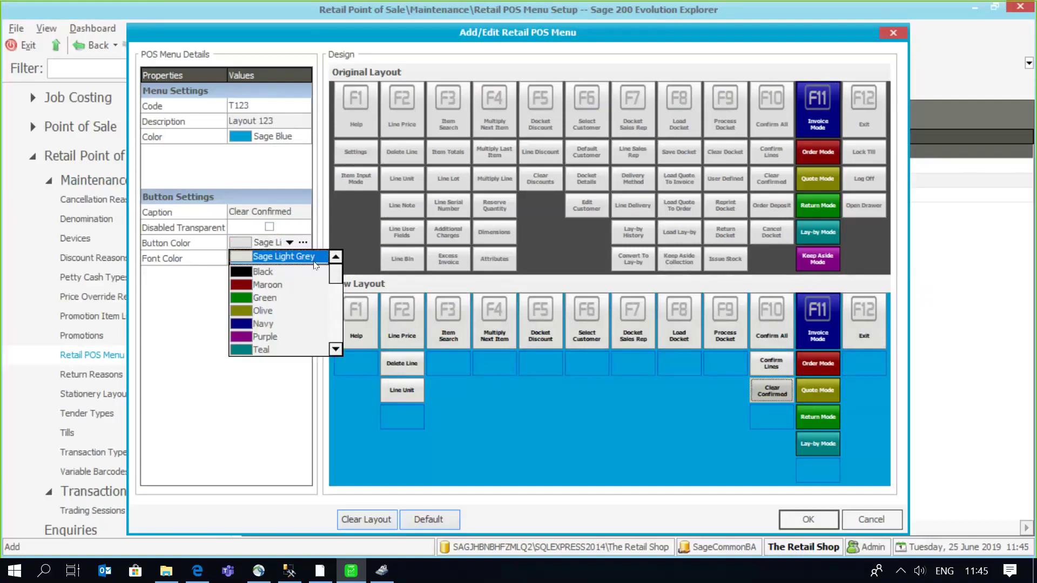
pyautogui.scroll(-5, 336, 293)
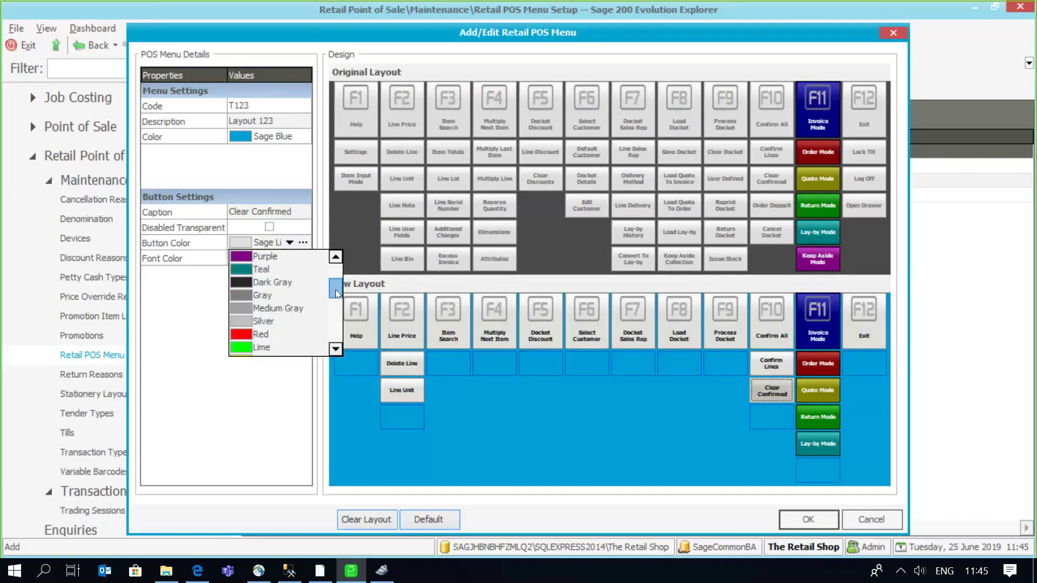
pyautogui.click(324, 269)
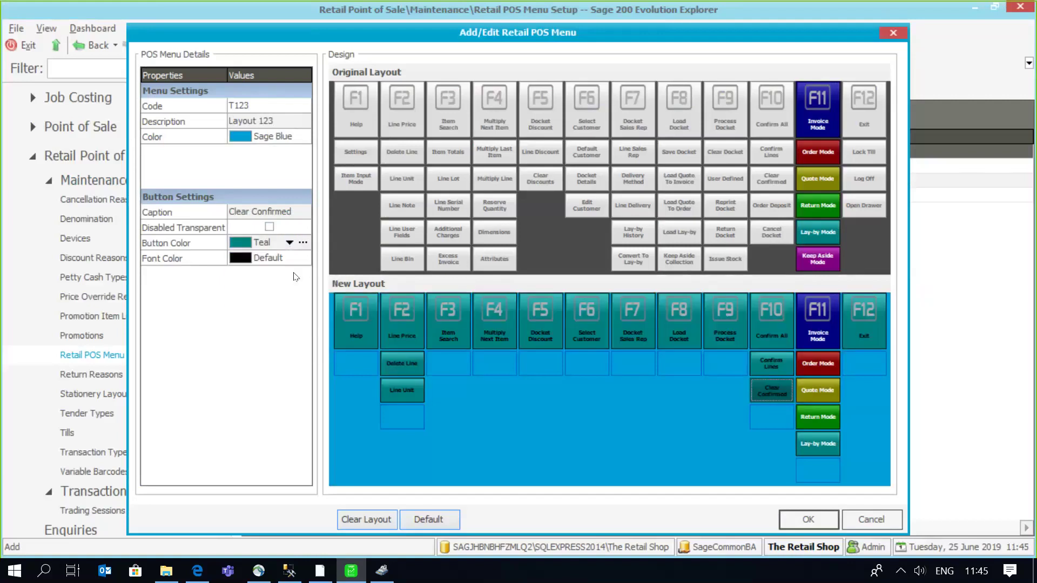
# Step: Set the button font colour to Cream
pyautogui.click(292, 259)
pyautogui.click(290, 258)
pyautogui.scroll(5, 293, 354)
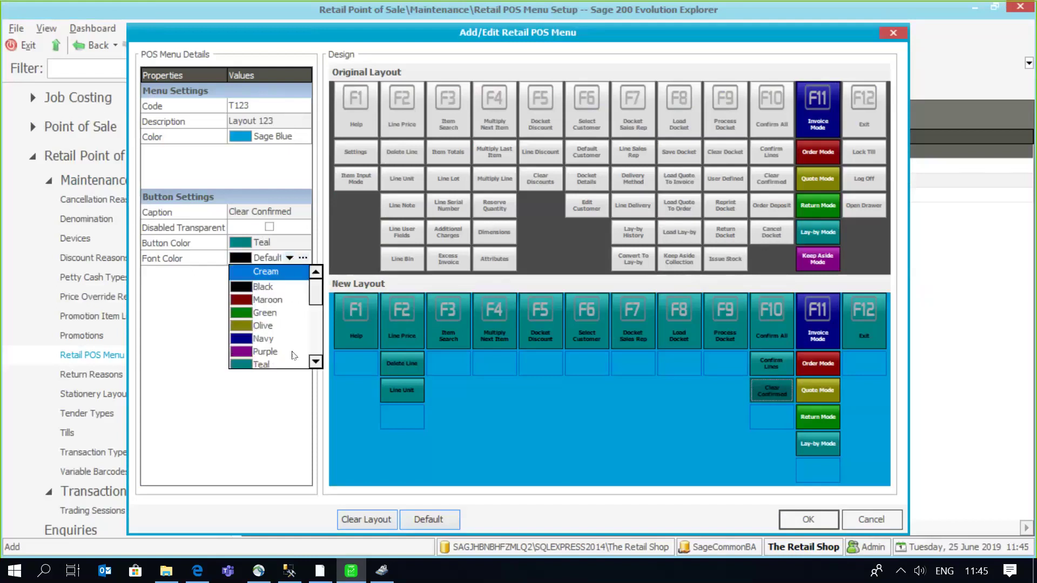
pyautogui.press('Return')
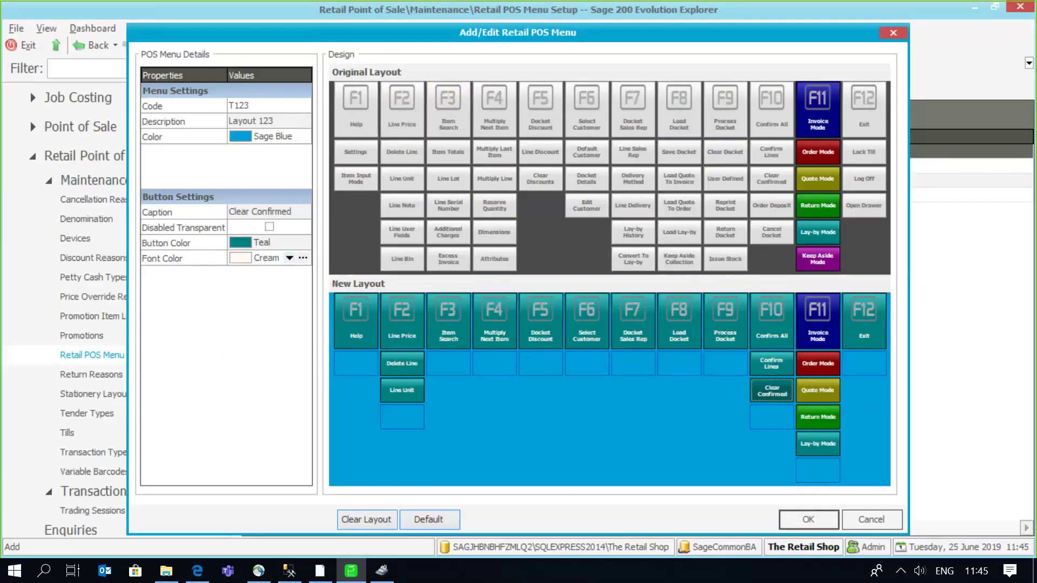
# Step: Save the T123 menu, then assign the T123 layout to till T123 and save it
pyautogui.click(805, 520)
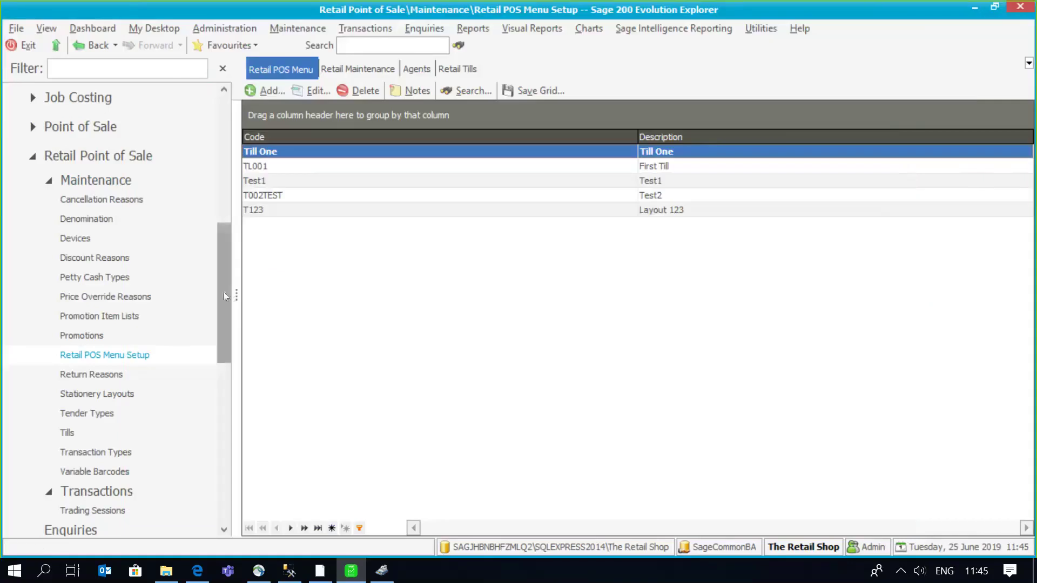
pyautogui.moveTo(224, 292); pyautogui.dragTo(224, 319)
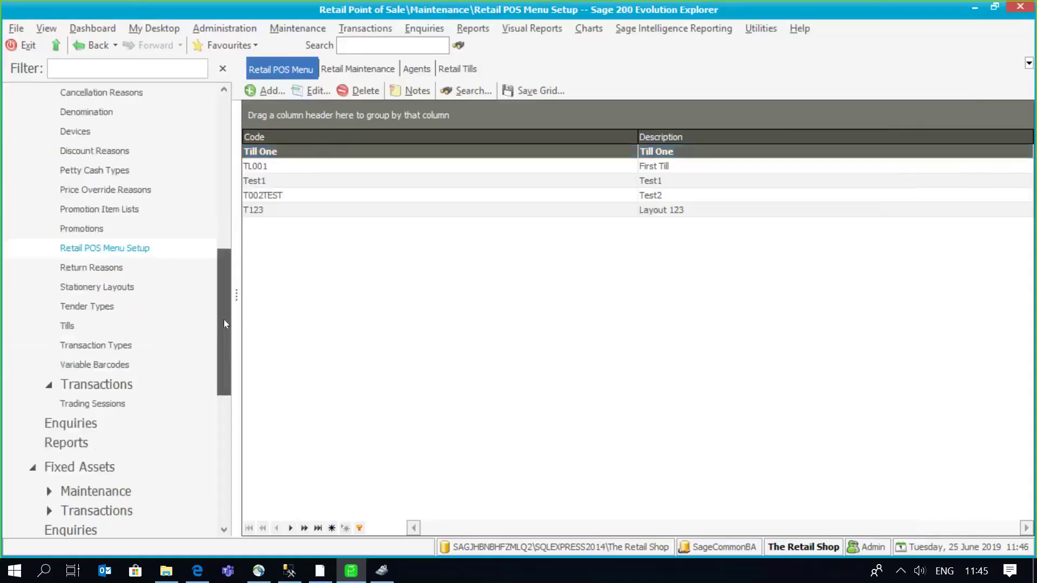
pyautogui.click(115, 325)
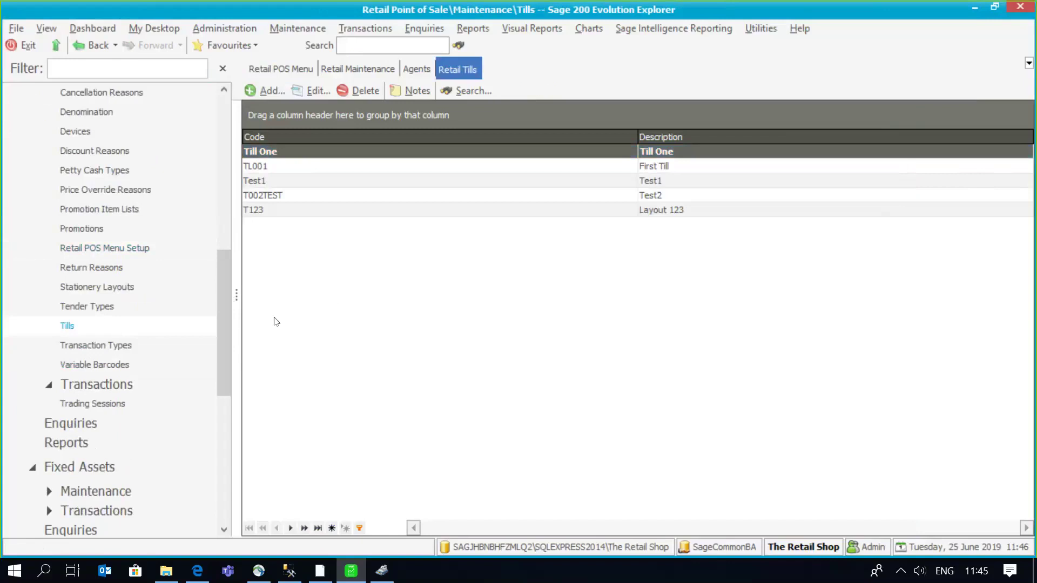
pyautogui.click(319, 92)
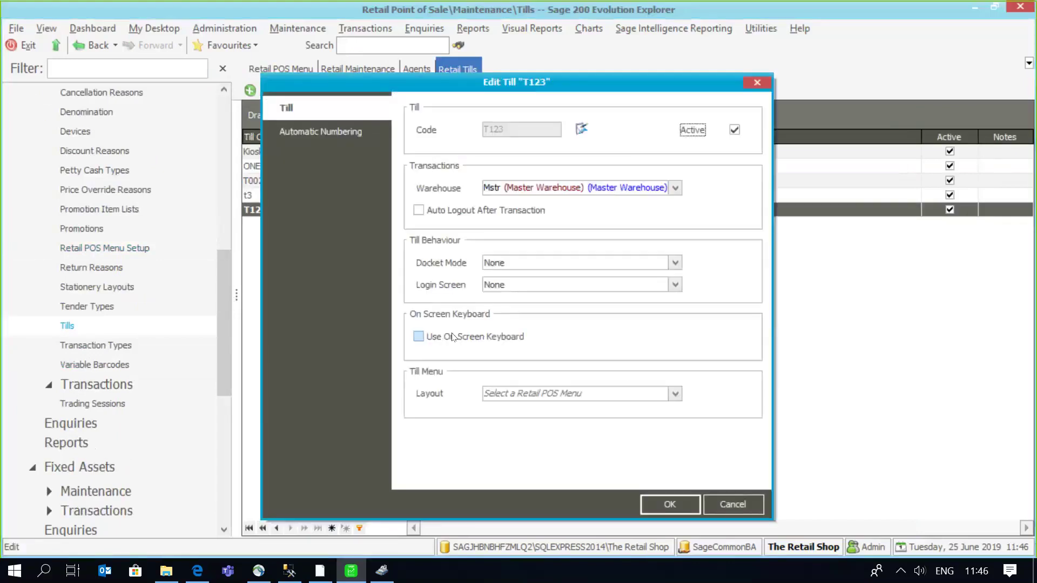
pyautogui.click(675, 393)
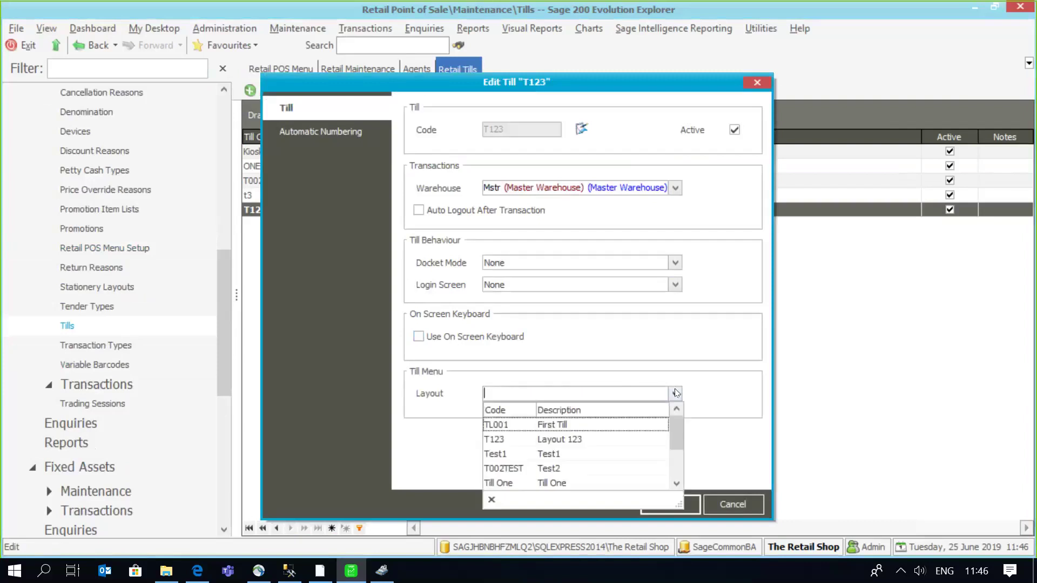
pyautogui.click(616, 434)
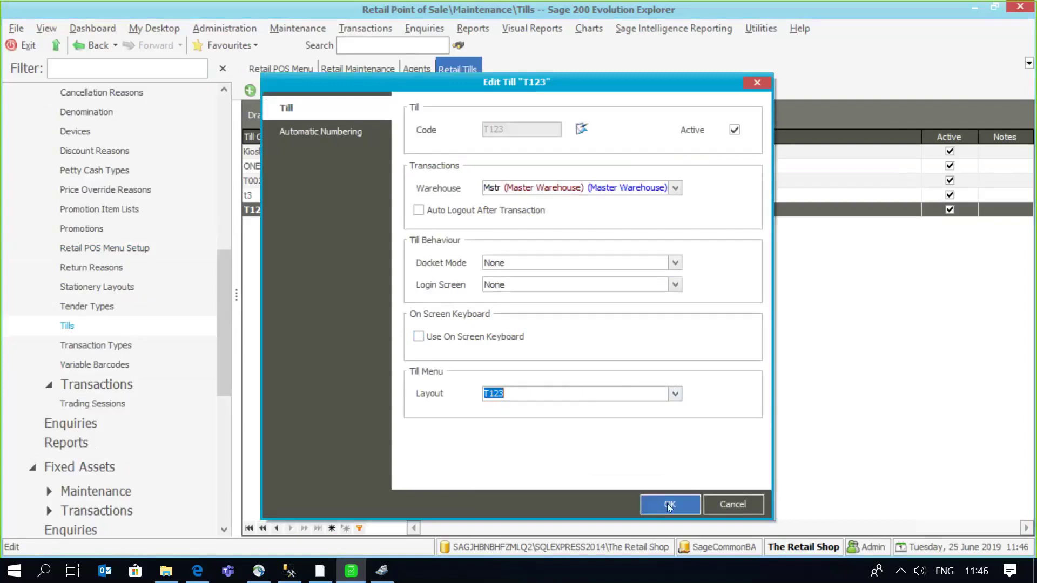
pyautogui.click(667, 503)
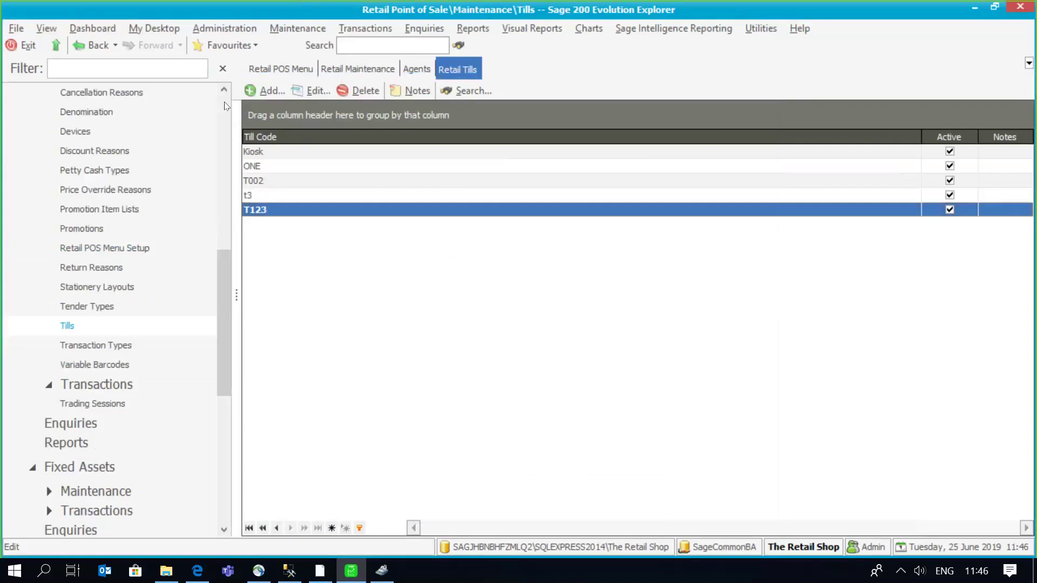
# Step: Open agent Mark's record for editing from Administration > Agent Administration > Agents
pyautogui.click(233, 33)
pyautogui.moveTo(341, 46)
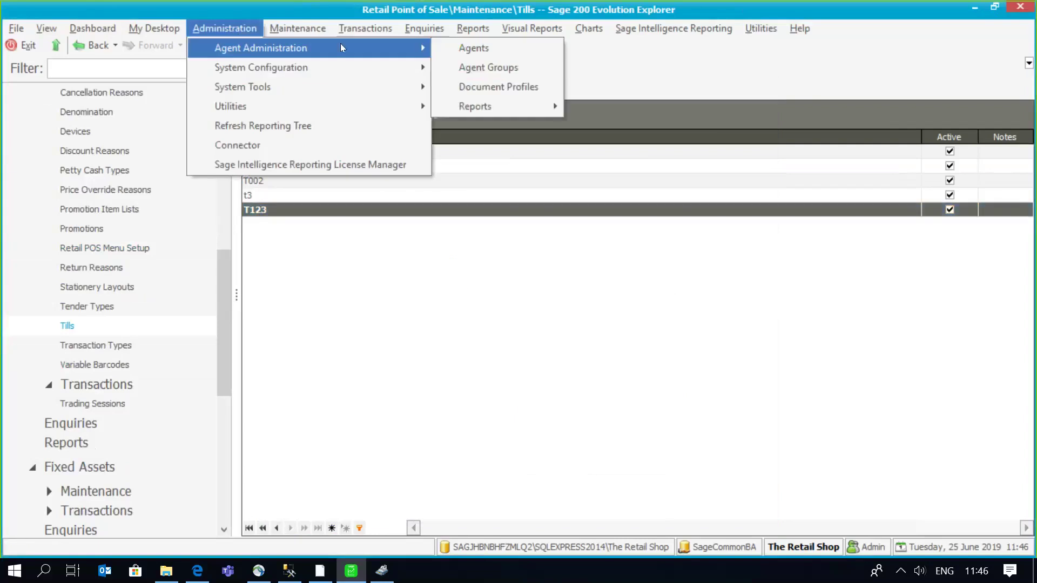
pyautogui.click(447, 48)
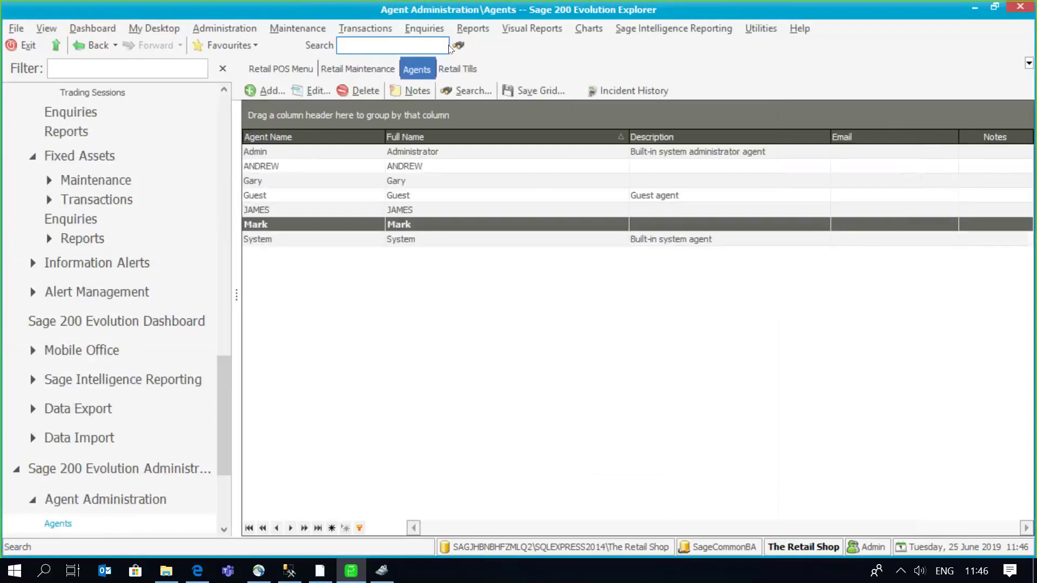
pyautogui.click(316, 91)
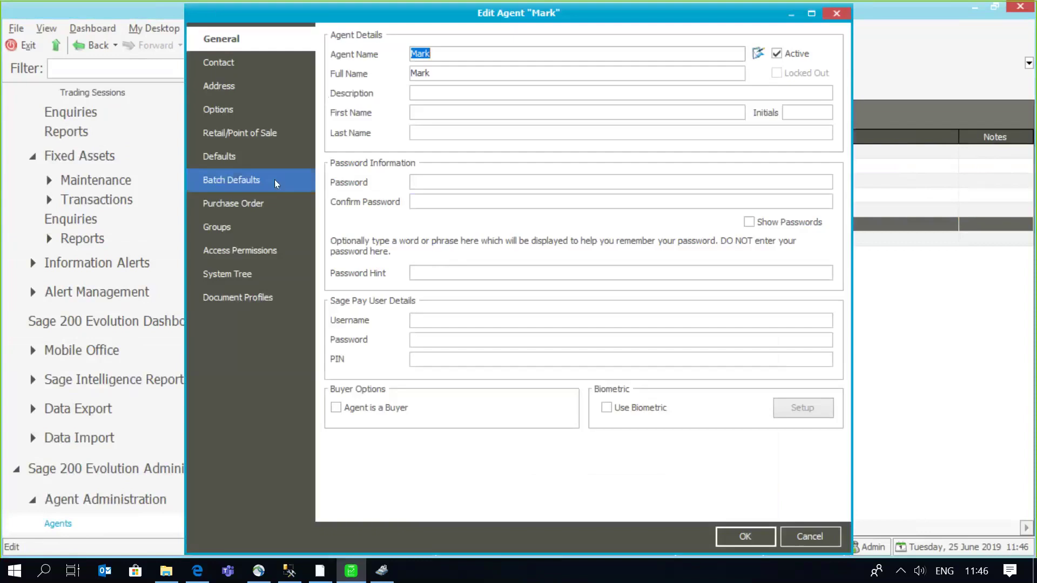
# Step: On Mark's Retail/Point of Sale tab, pick the T123 Layout 123 menu and leave Default Till empty
pyautogui.click(279, 129)
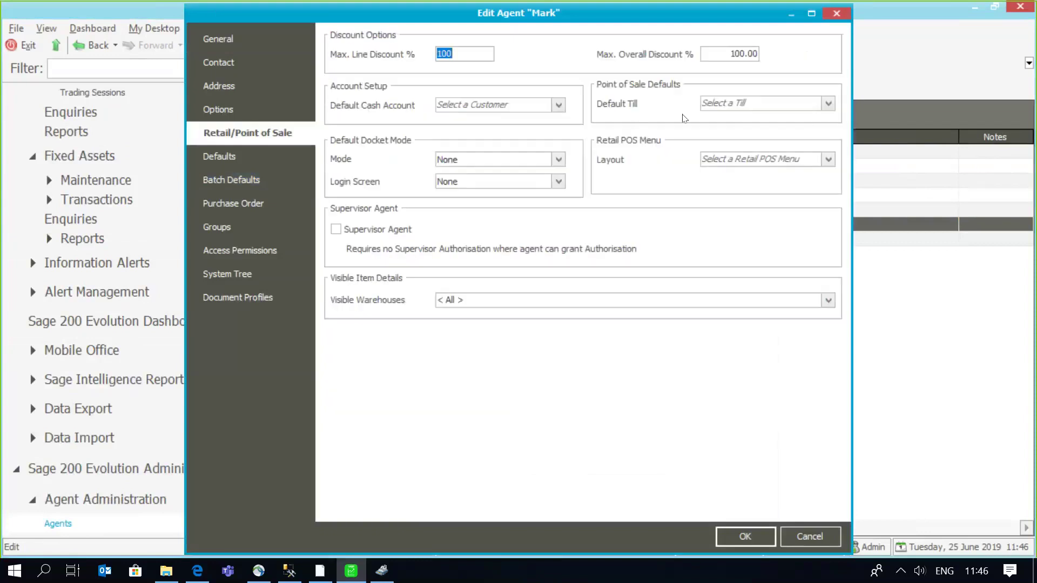
pyautogui.click(829, 160)
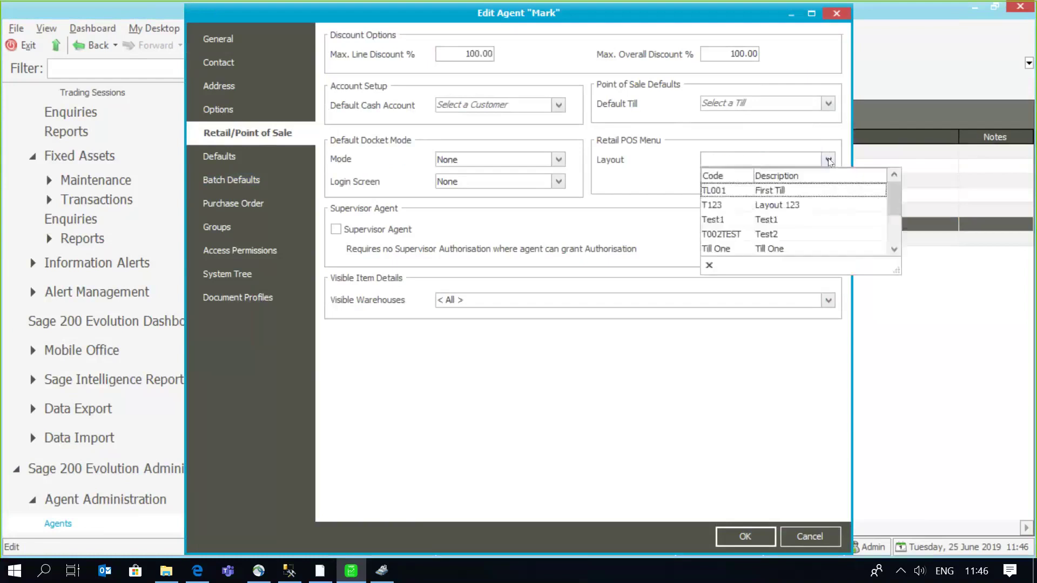
pyautogui.click(767, 206)
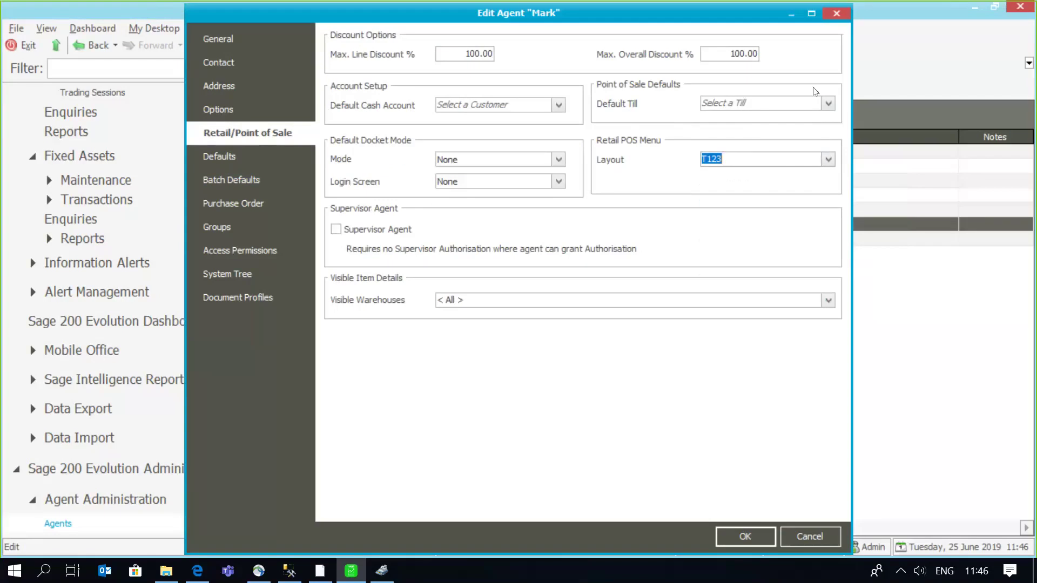
pyautogui.click(829, 104)
pyautogui.click(829, 103)
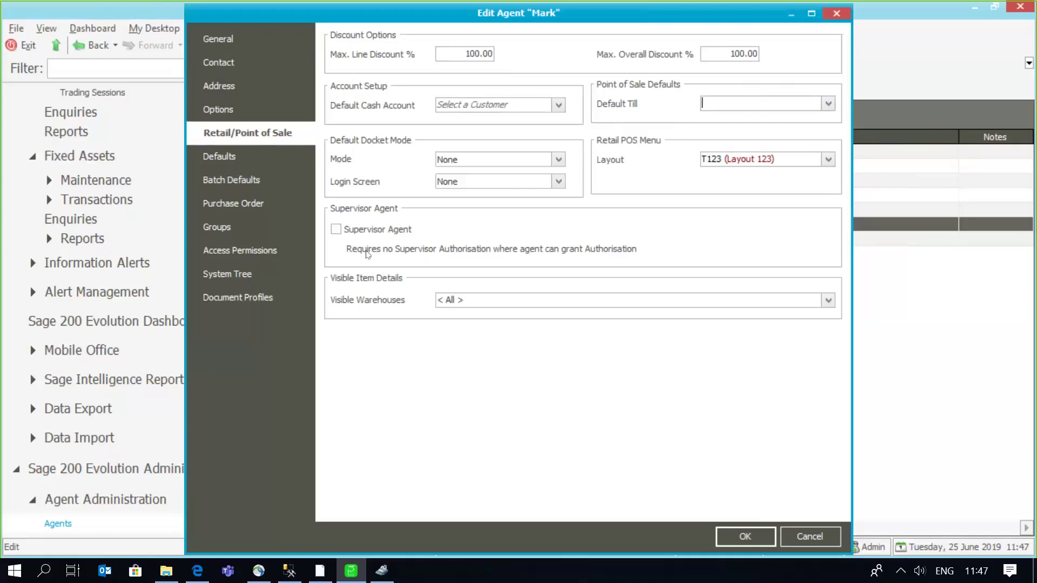
# Step: Clear the menu layout field and save Mark's agent record
pyautogui.click(790, 158)
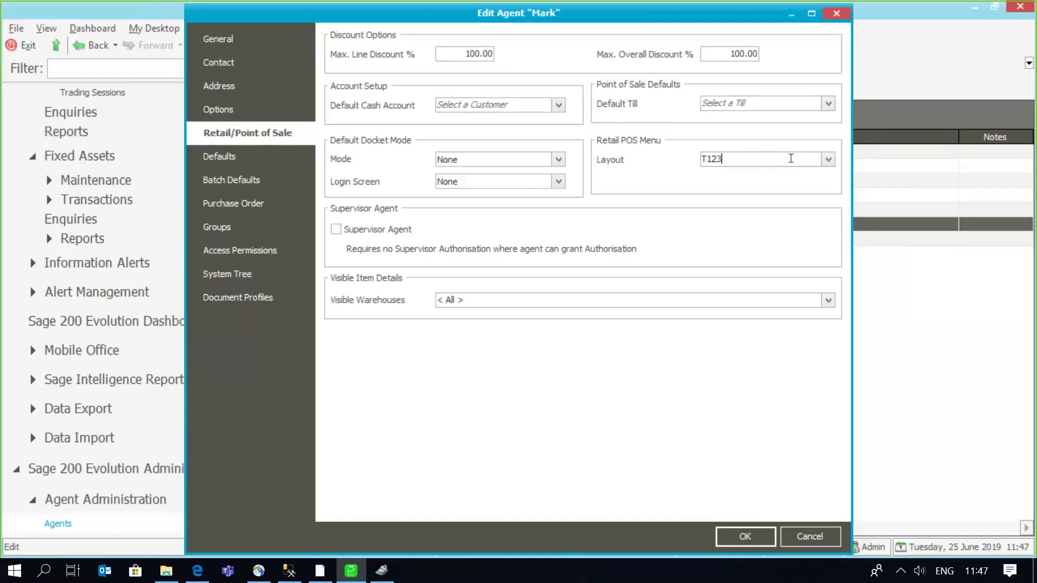
pyautogui.press('BackSpace')
pyautogui.press('BackSpace')
pyautogui.press('BackSpace')
pyautogui.press('BackSpace')
pyautogui.click(745, 536)
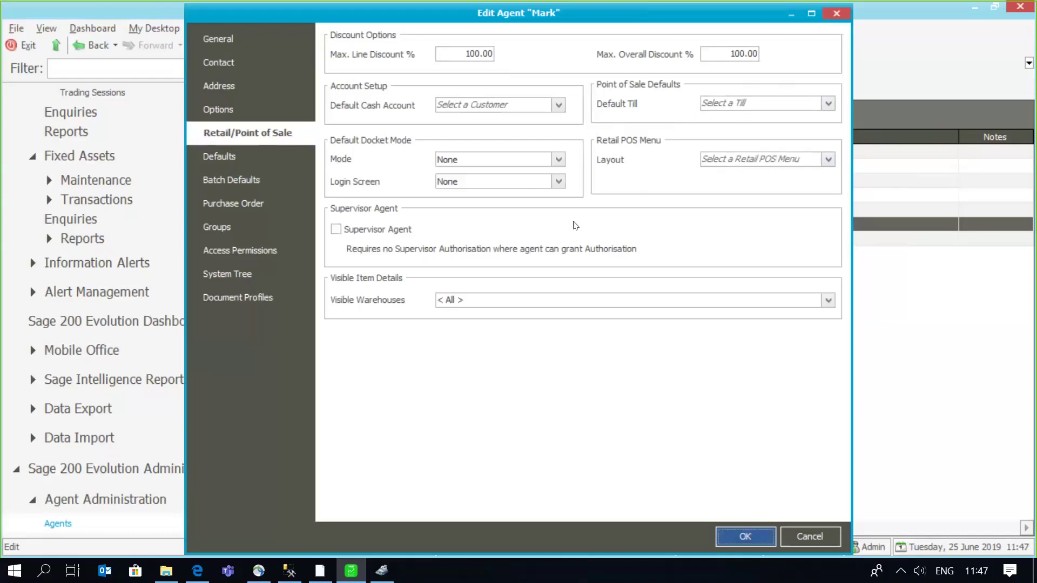
pyautogui.click(725, 536)
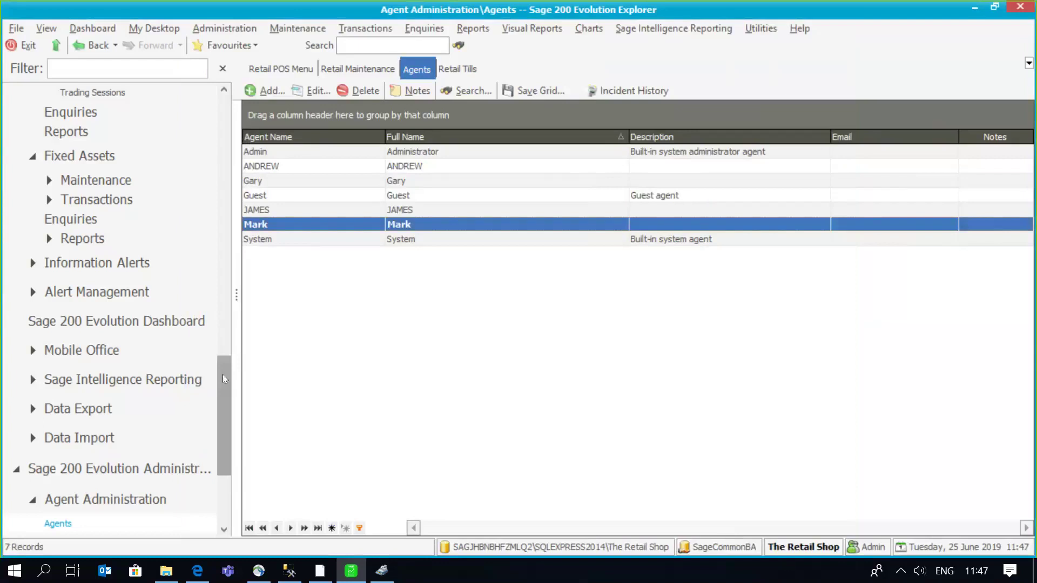
# Step: Scroll the navigation tree, then switch to File Explorer at the Sage EvolutionV920Current folder
pyautogui.moveTo(223, 374)
pyautogui.mouseDown()
pyautogui.moveTo(222, 316)
pyautogui.moveTo(226, 354)
pyautogui.mouseUp()
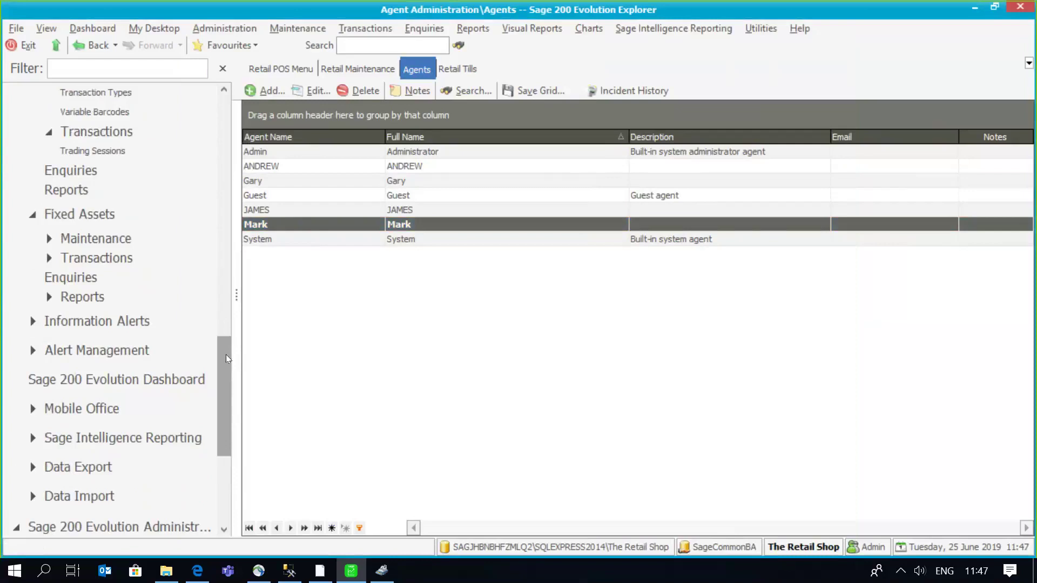
pyautogui.moveTo(226, 356); pyautogui.dragTo(227, 279)
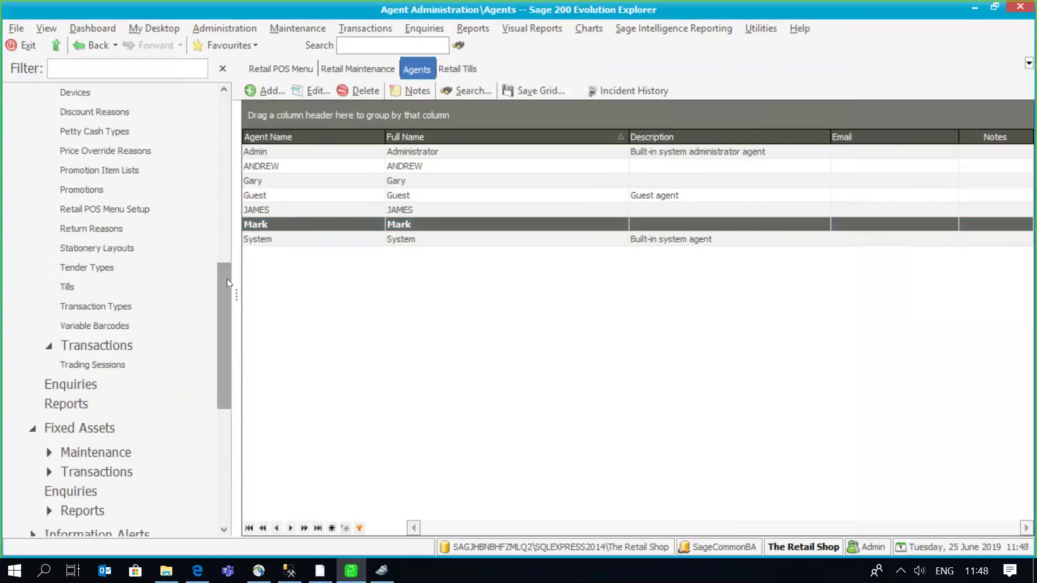
pyautogui.moveTo(226, 279)
pyautogui.mouseDown()
pyautogui.moveTo(222, 328)
pyautogui.moveTo(221, 258)
pyautogui.moveTo(222, 281)
pyautogui.mouseUp()
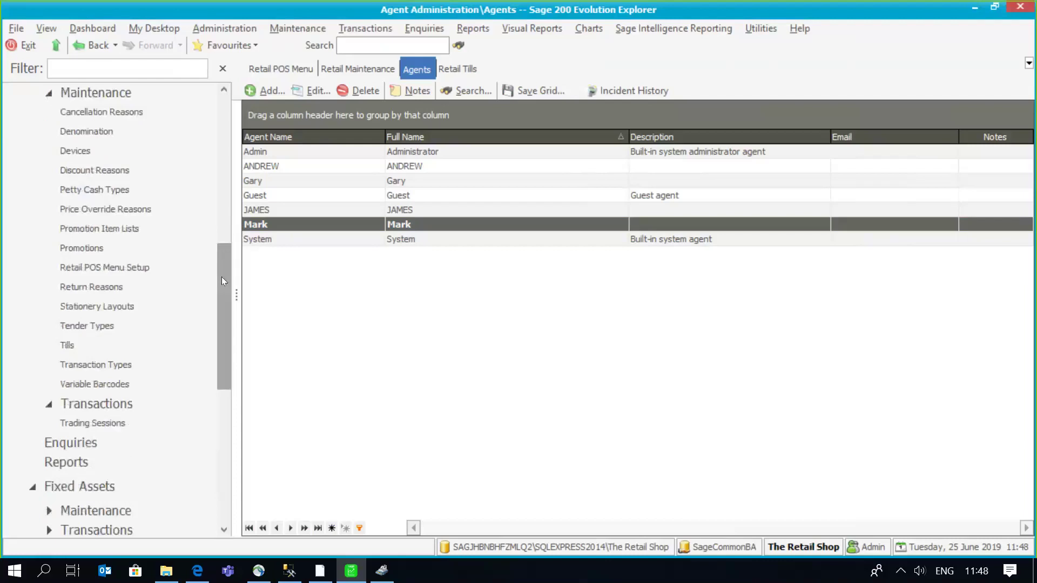
pyautogui.moveTo(221, 280); pyautogui.dragTo(222, 337)
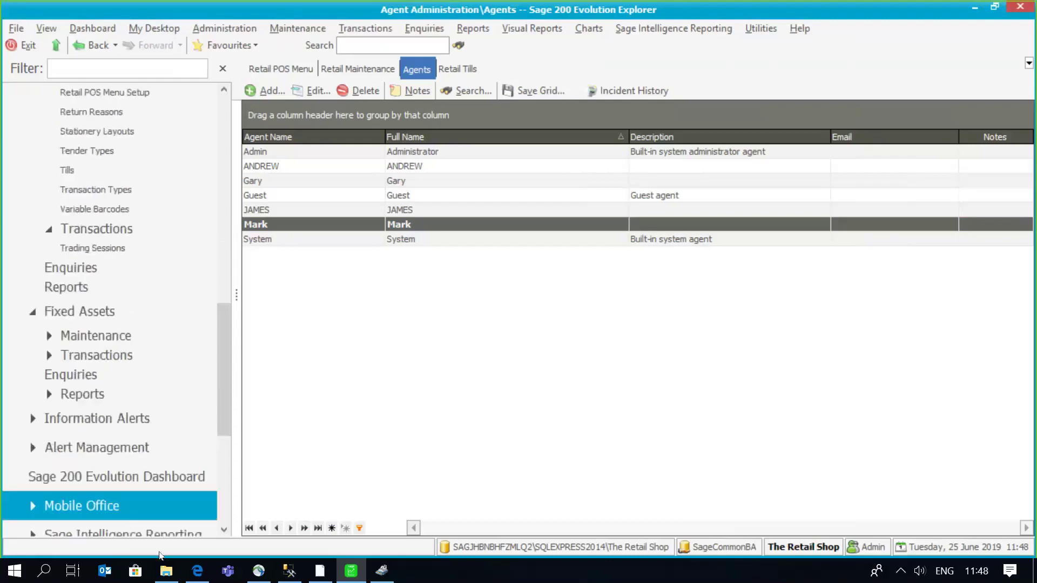
pyautogui.click(165, 577)
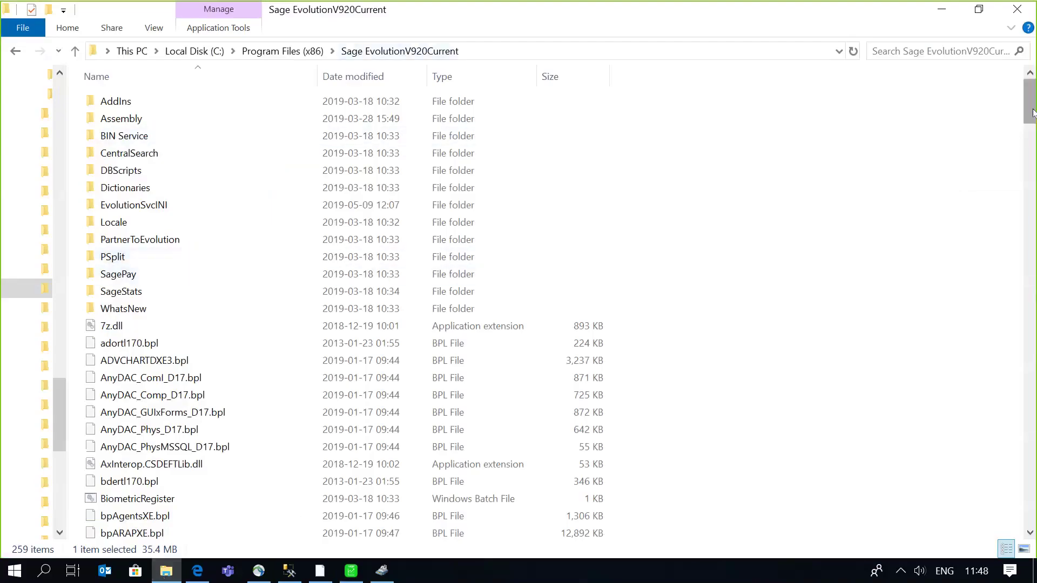
# Step: Scroll the folder listing and launch RetailTillConfig
pyautogui.moveTo(1033, 112); pyautogui.dragTo(1034, 462)
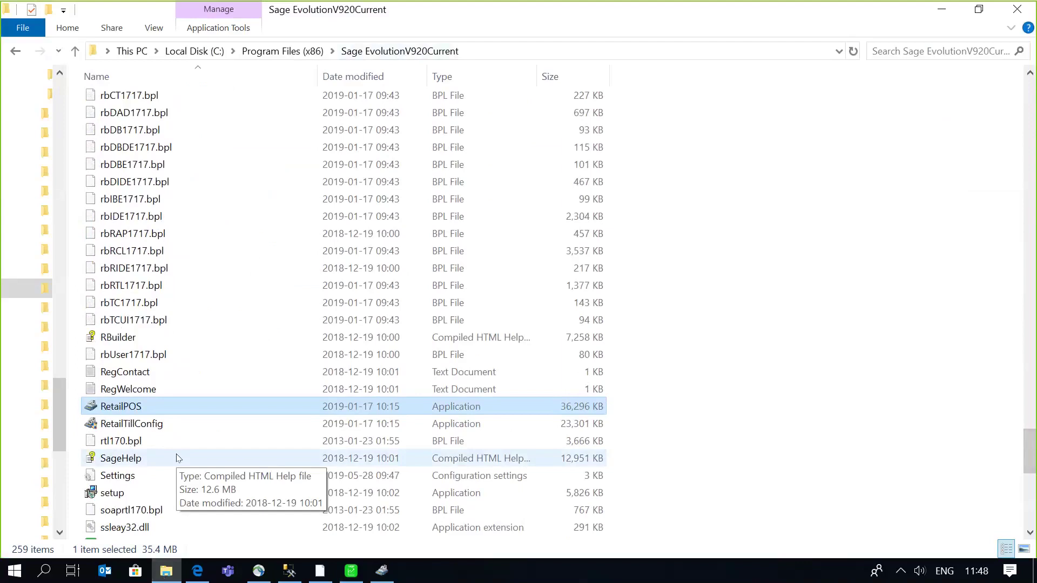
pyautogui.doubleClick(152, 426)
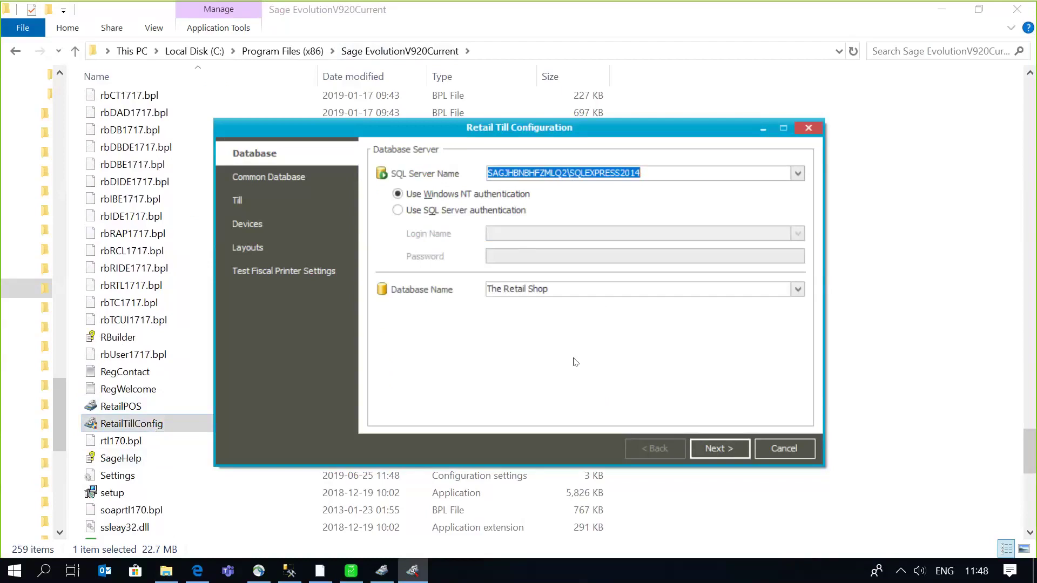
# Step: Accept The Retail Shop and common database settings, confirm Kiosk as the till, and reach Devices
pyautogui.click(705, 448)
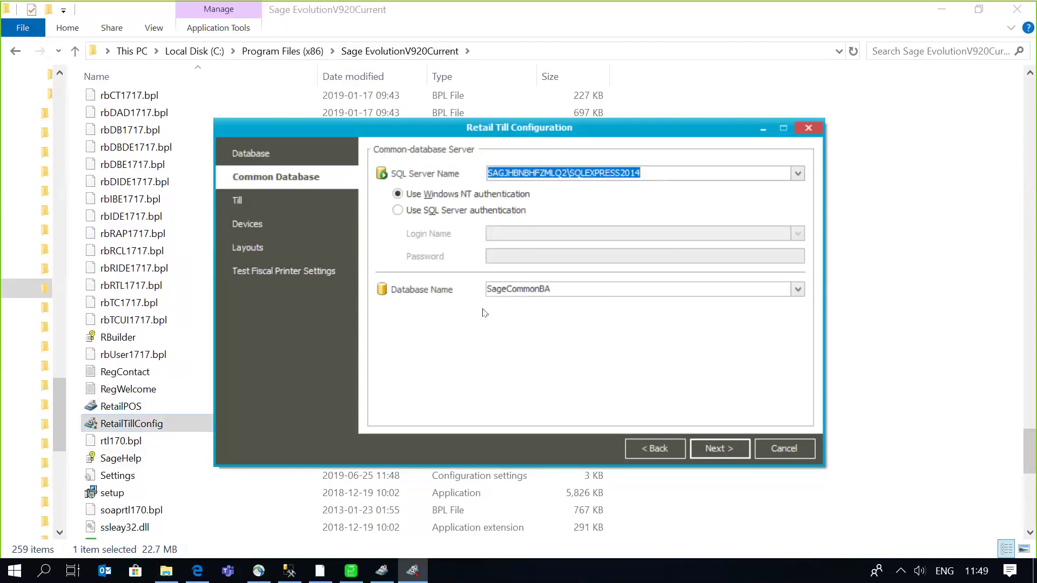
pyautogui.click(719, 448)
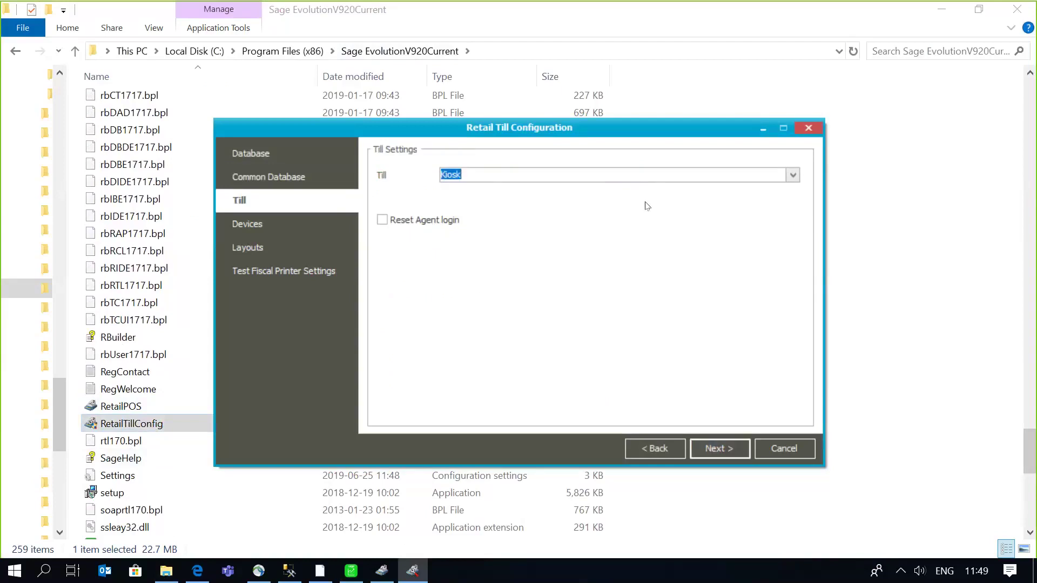
pyautogui.click(793, 176)
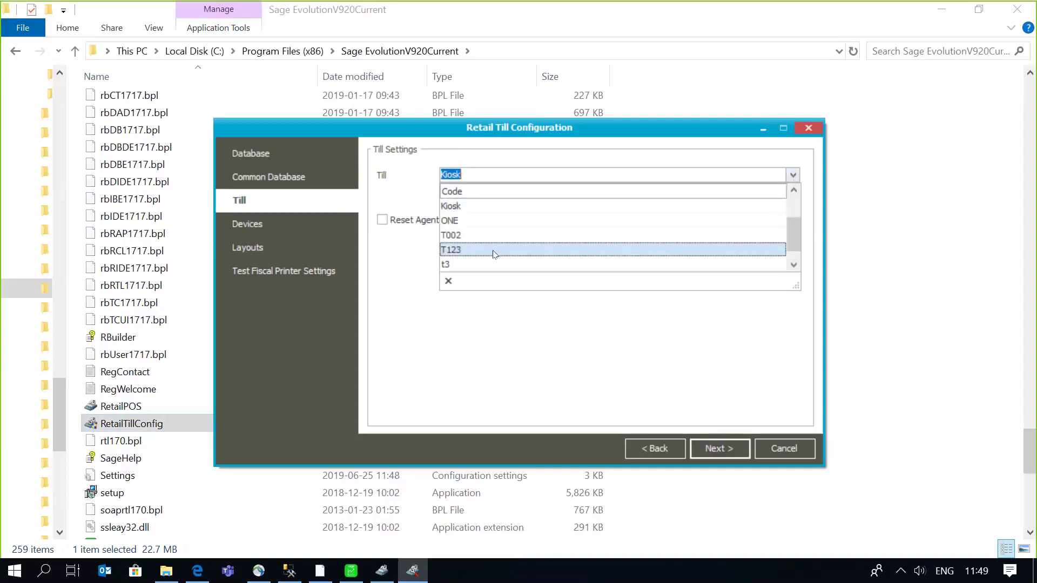
pyautogui.click(468, 210)
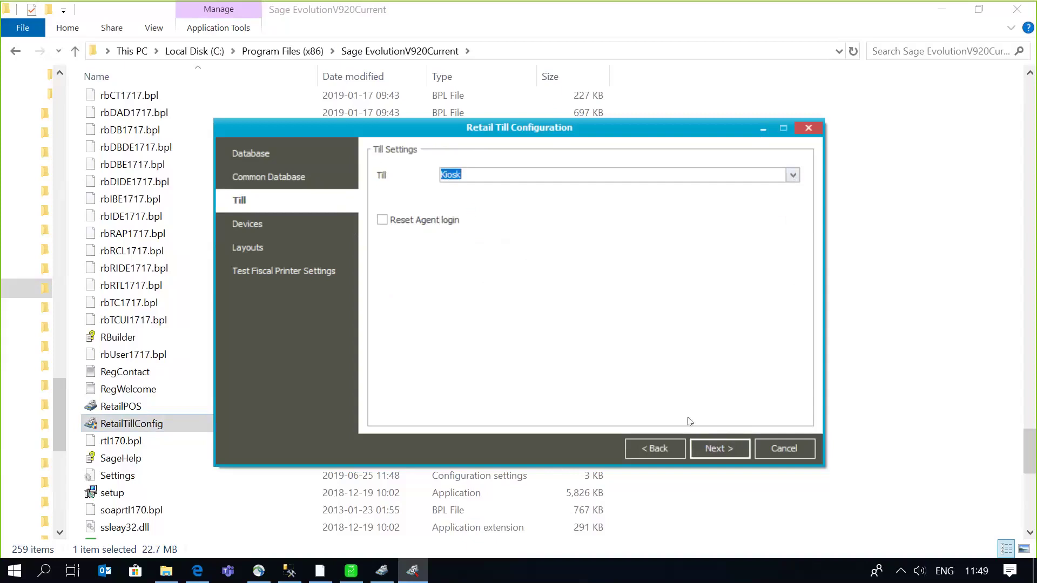
pyautogui.click(717, 449)
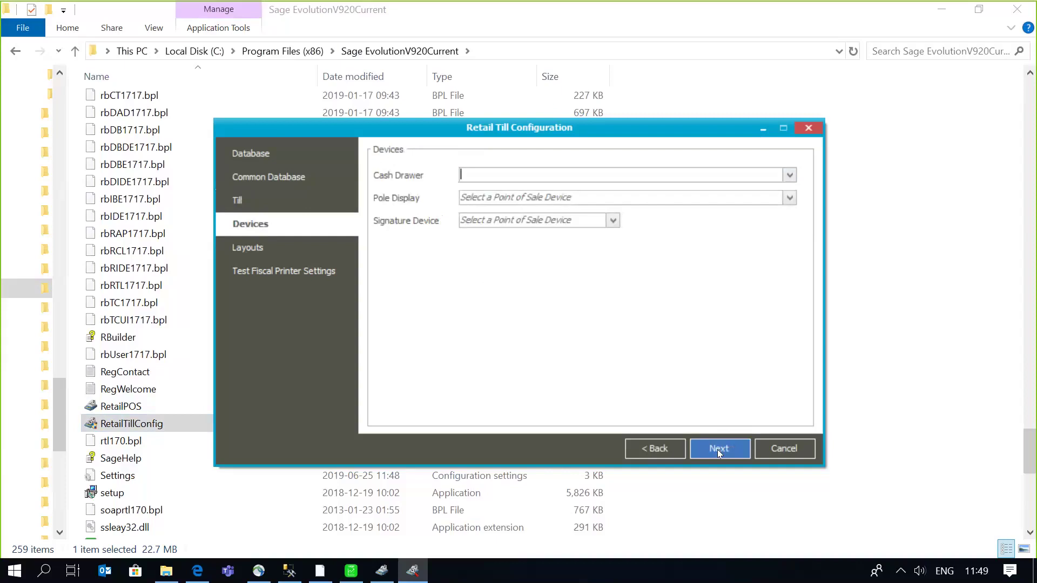
# Step: Leave the Cash Drawer unassigned, keep the Invoice printer on Screen, and finish the wizard
pyautogui.click(790, 175)
pyautogui.click(789, 175)
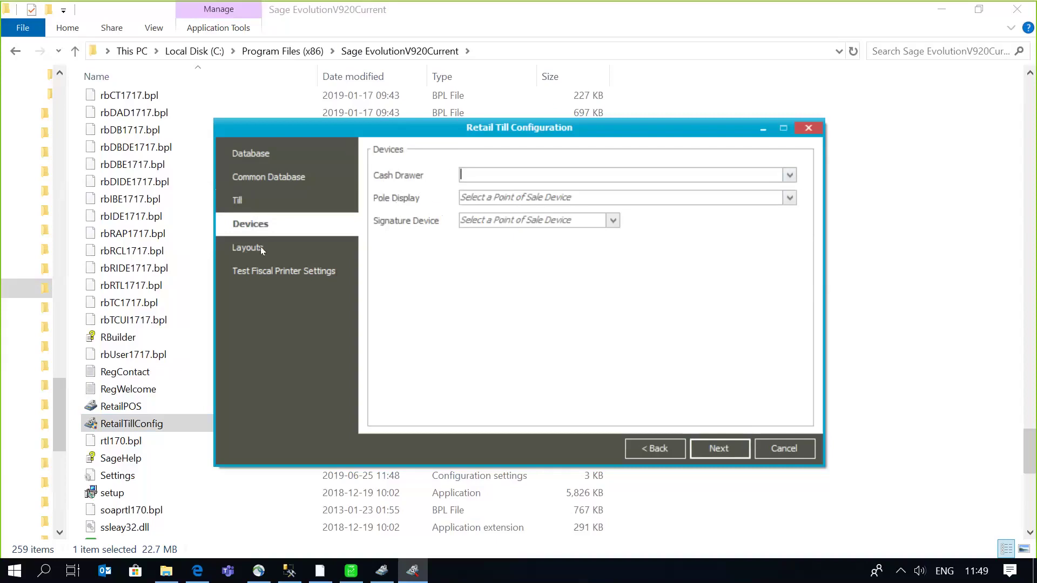
pyautogui.click(696, 441)
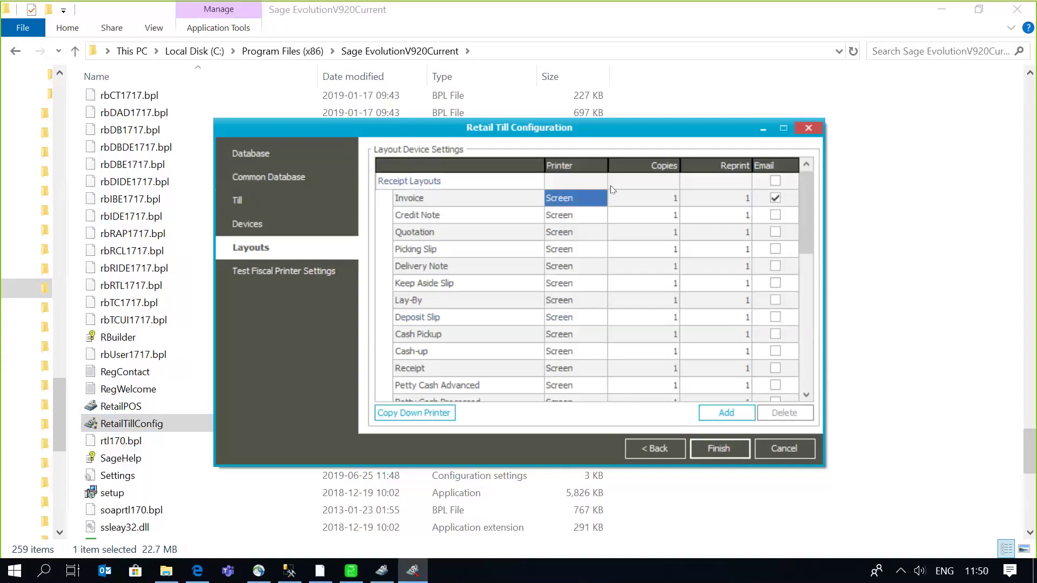
pyautogui.click(603, 201)
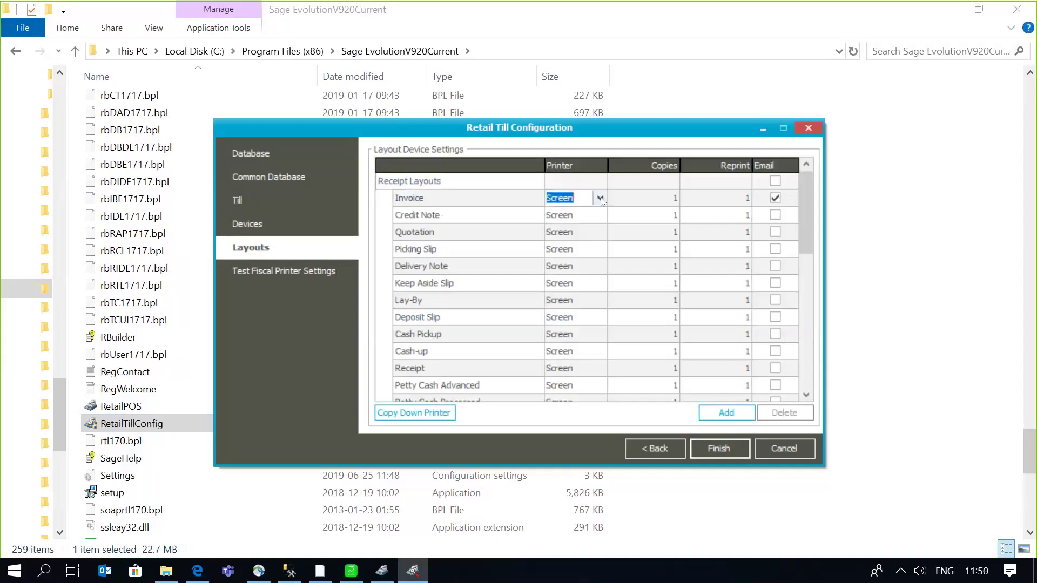
pyautogui.click(600, 198)
pyautogui.click(601, 199)
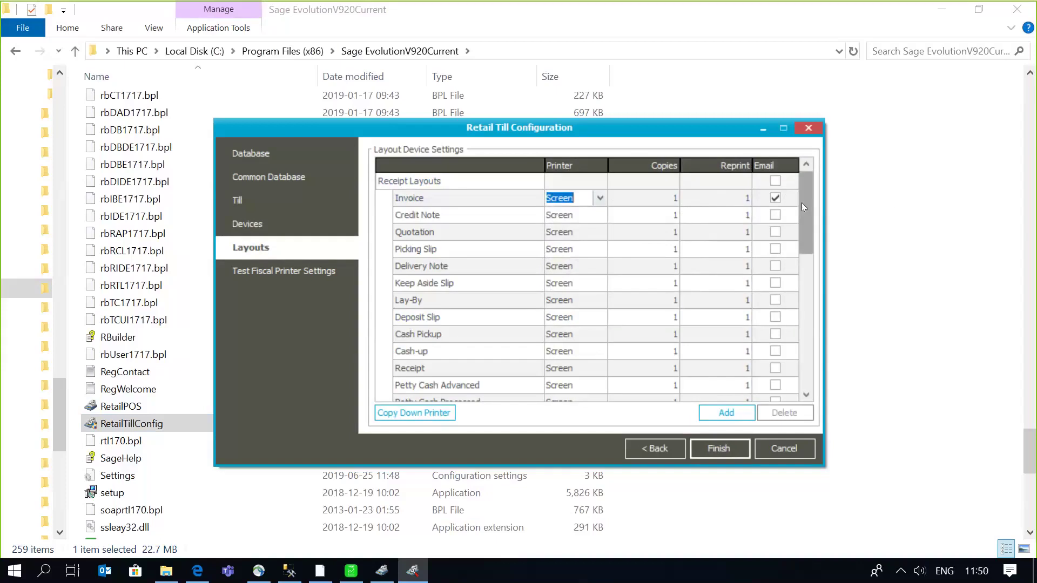
pyautogui.moveTo(801, 203)
pyautogui.mouseDown()
pyautogui.moveTo(808, 290)
pyautogui.moveTo(802, 197)
pyautogui.mouseUp()
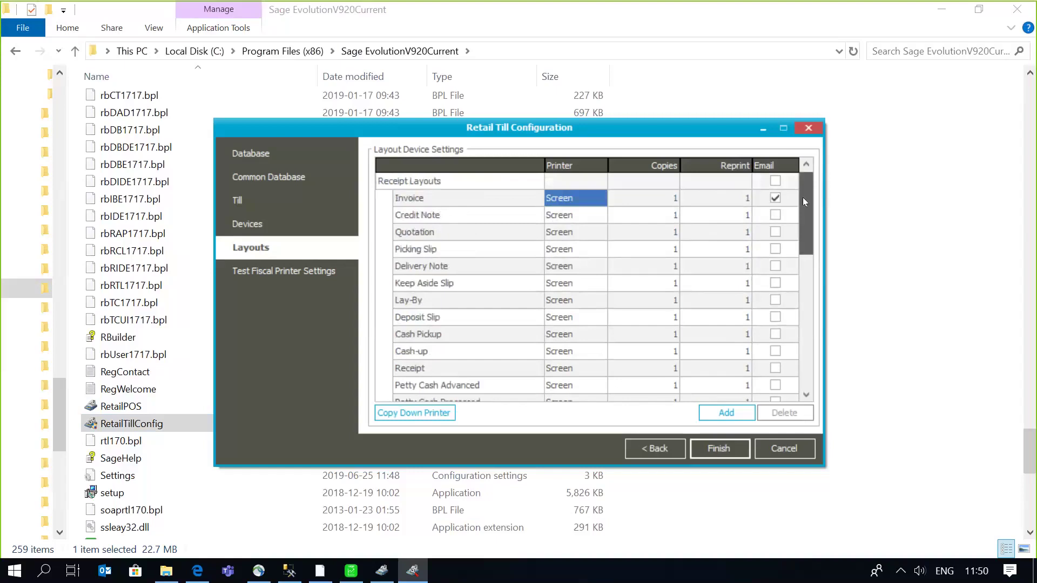
pyautogui.click(712, 451)
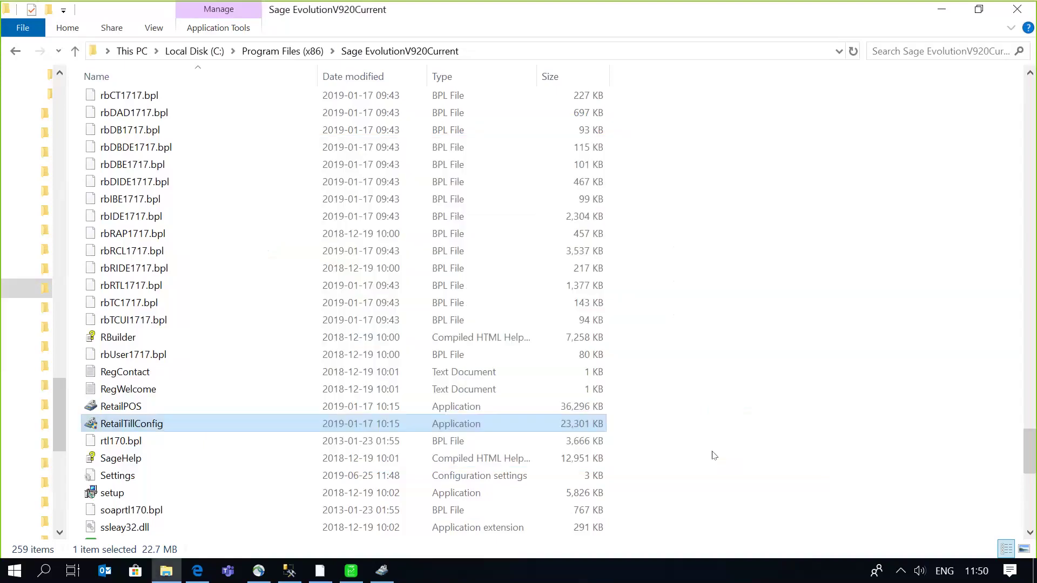
# Step: Back in Sage, open Retail Point of Sale > Maintenance > Devices, listing DISP, DRAW, PRN and PRNW
pyautogui.moveTo(359, 573)
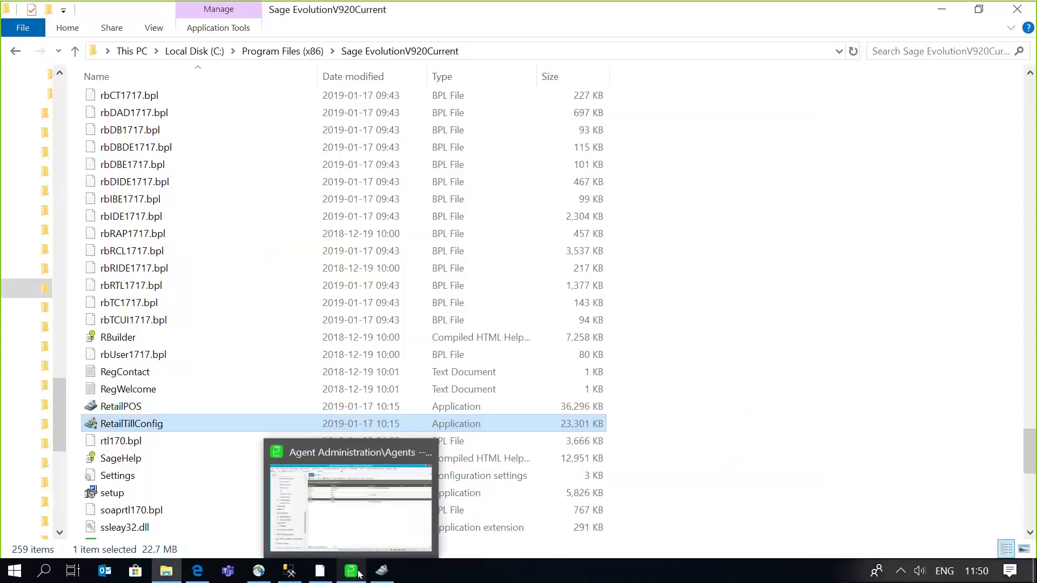
pyautogui.click(359, 573)
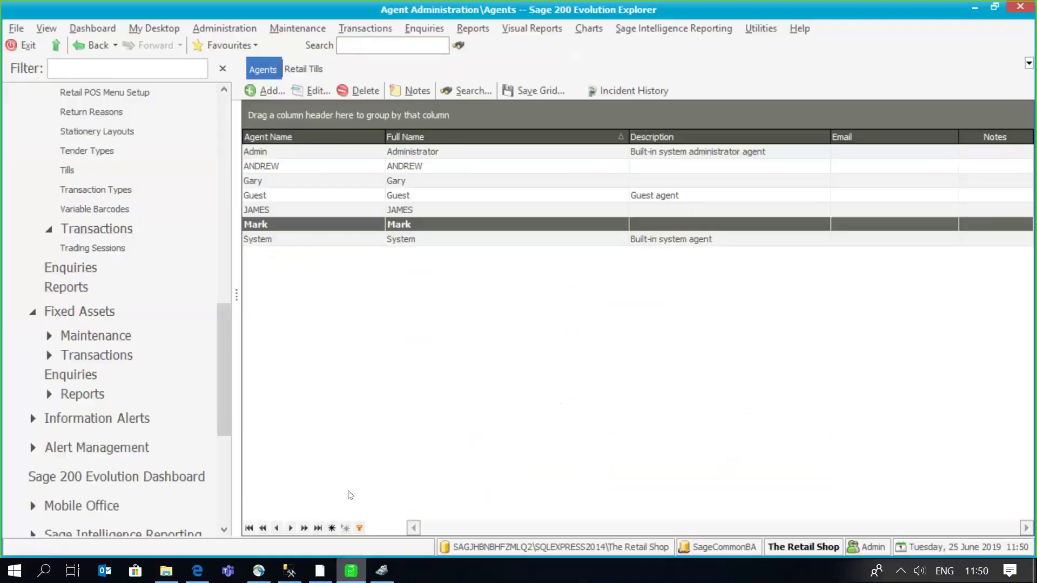
pyautogui.moveTo(223, 358); pyautogui.dragTo(223, 413)
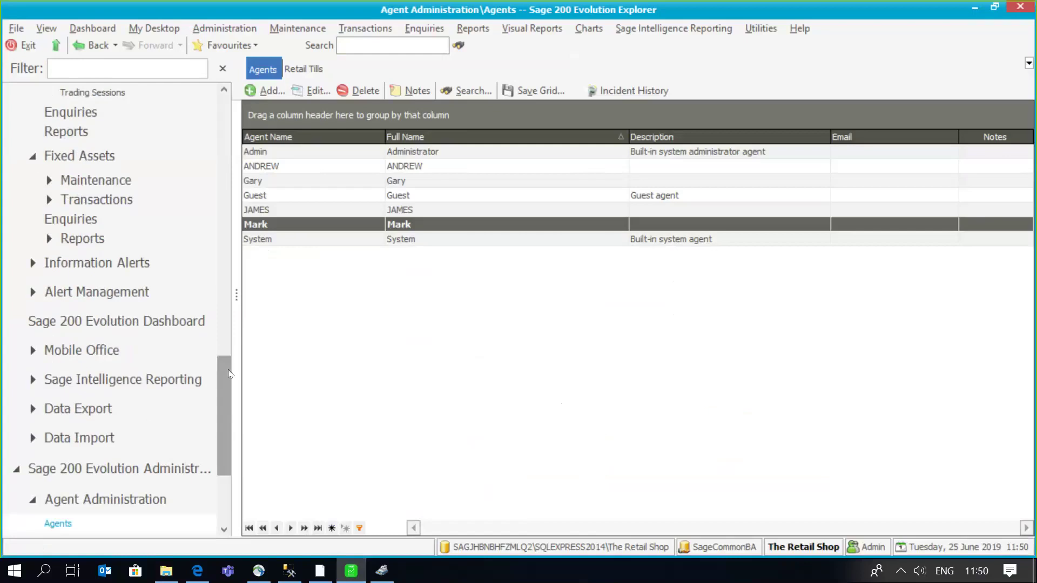
pyautogui.moveTo(228, 369); pyautogui.dragTo(215, 265)
pyautogui.click(105, 257)
pyautogui.click(85, 244)
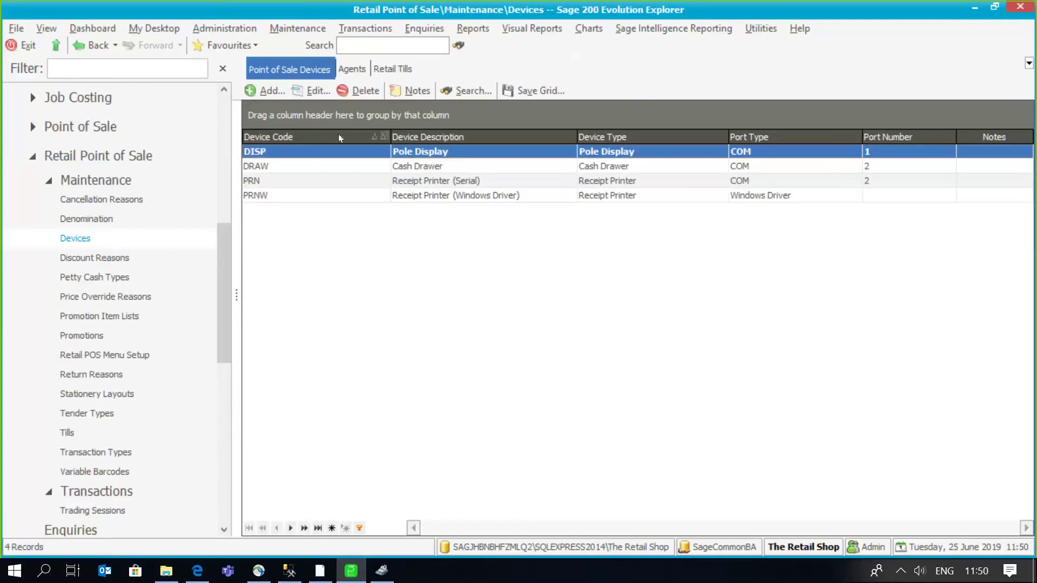
pyautogui.click(312, 93)
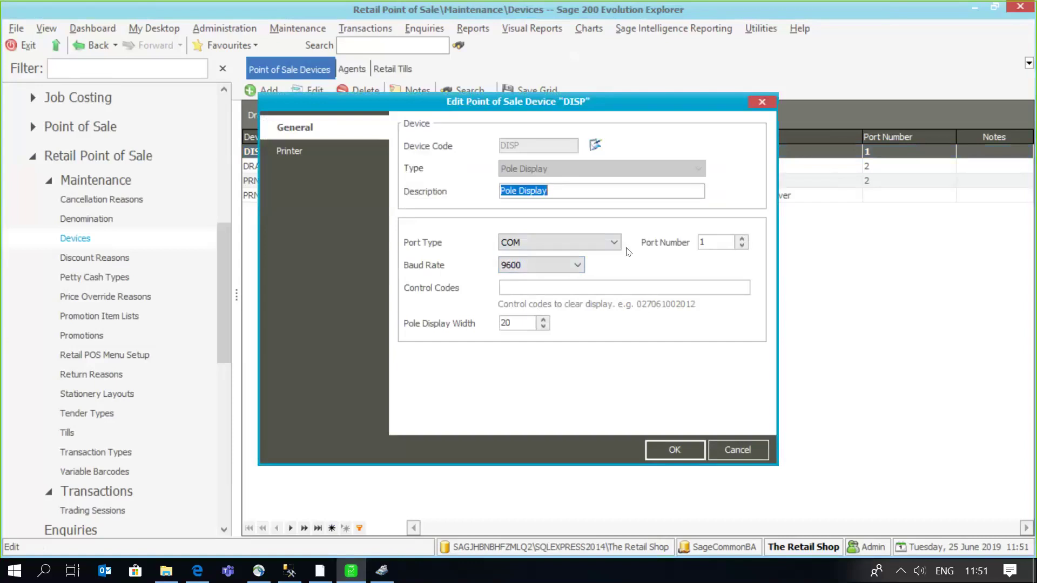
pyautogui.click(730, 446)
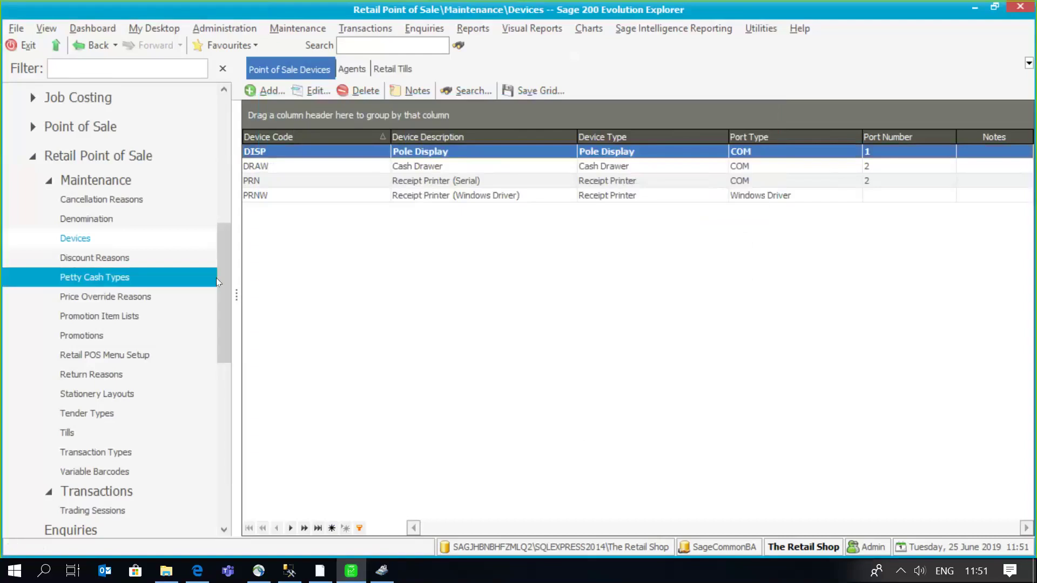
pyautogui.moveTo(218, 278)
pyautogui.mouseDown()
pyautogui.moveTo(222, 290)
pyautogui.moveTo(225, 259)
pyautogui.mouseUp()
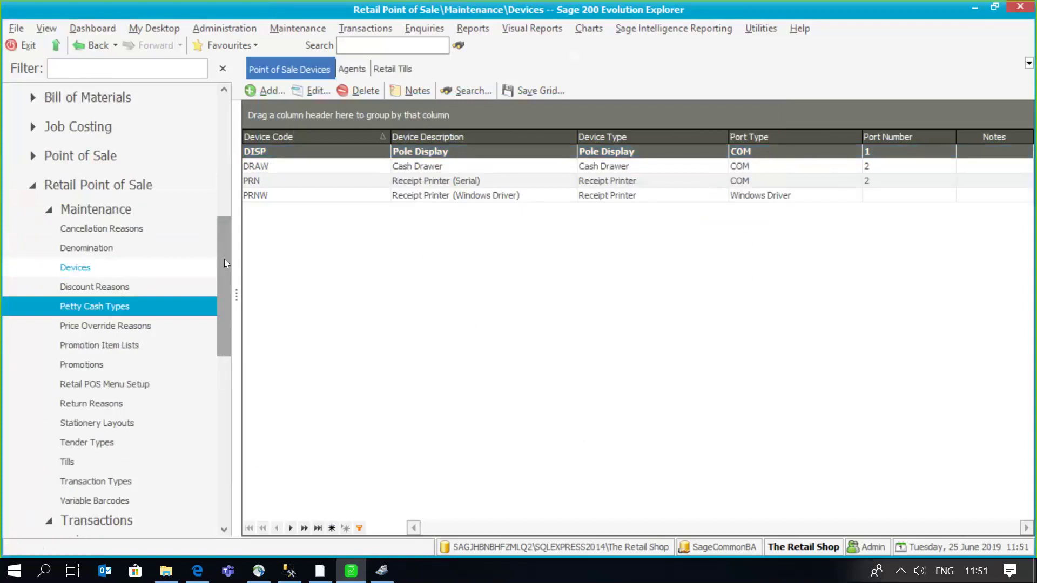
# Step: Open Retail Defaults from Retail Maintenance, showing Float per Agent and a R1,000.00 default float
pyautogui.click(111, 209)
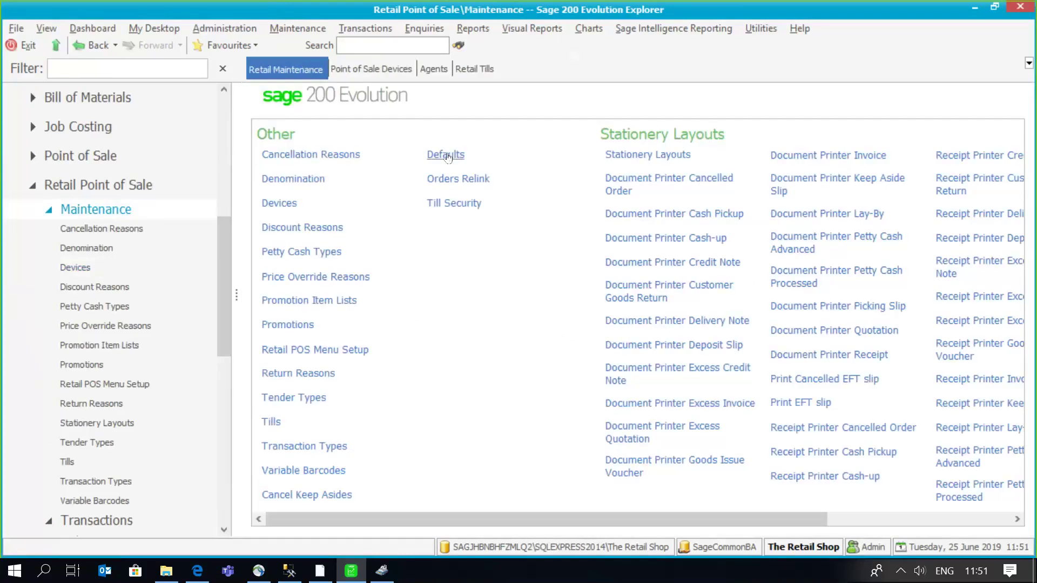
pyautogui.click(446, 155)
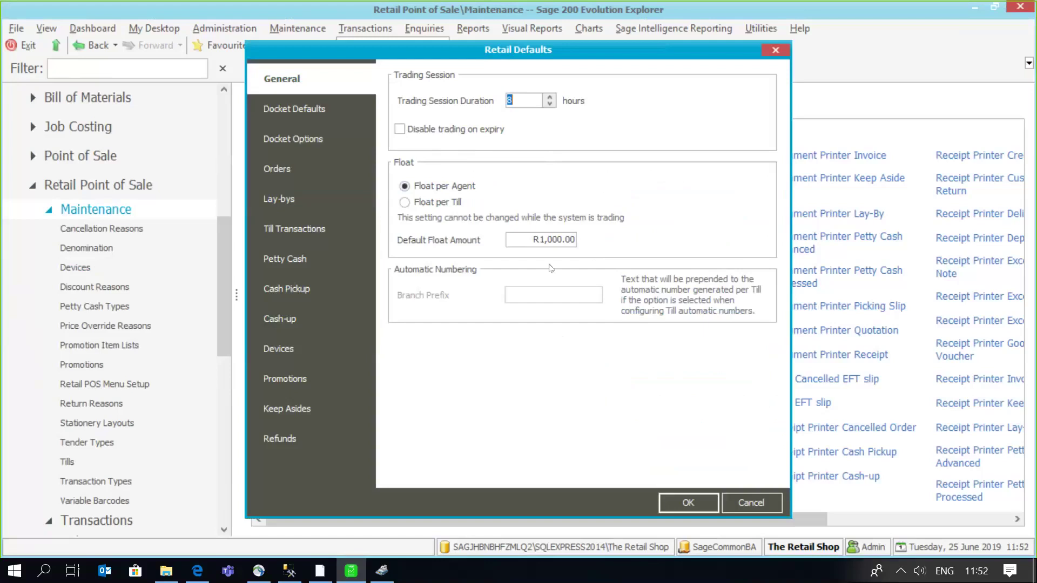
# Step: Review the Docket Defaults, Docket Options, Lay-bys and Cash Pickup pages of Retail Defaults
pyautogui.click(294, 103)
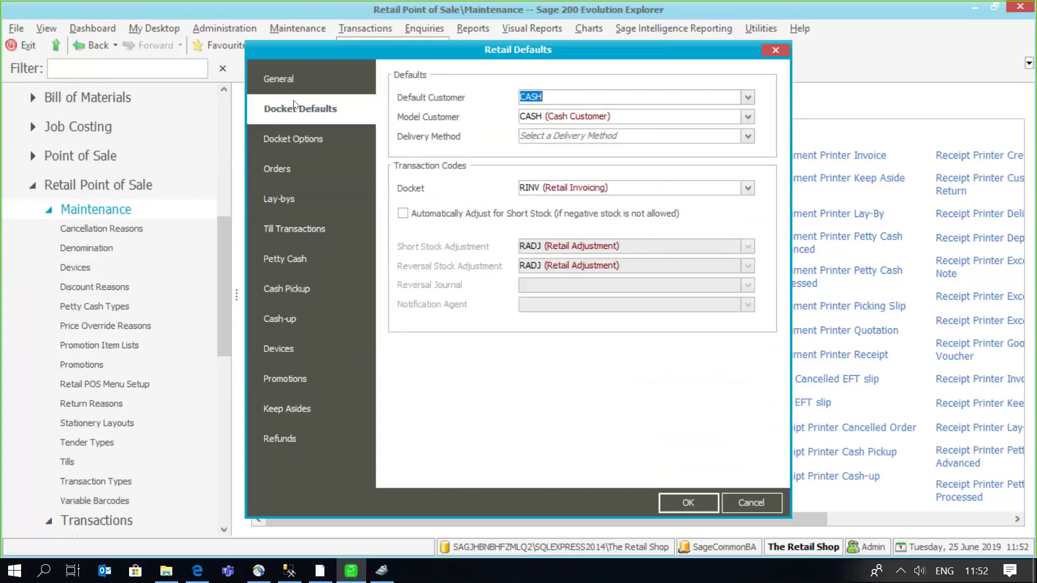
pyautogui.click(295, 142)
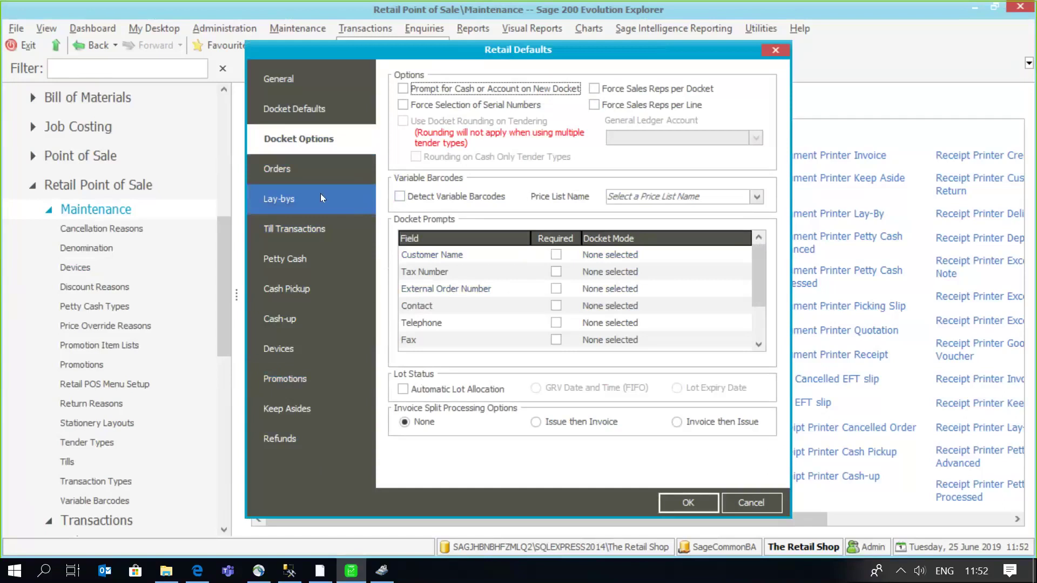
pyautogui.click(303, 199)
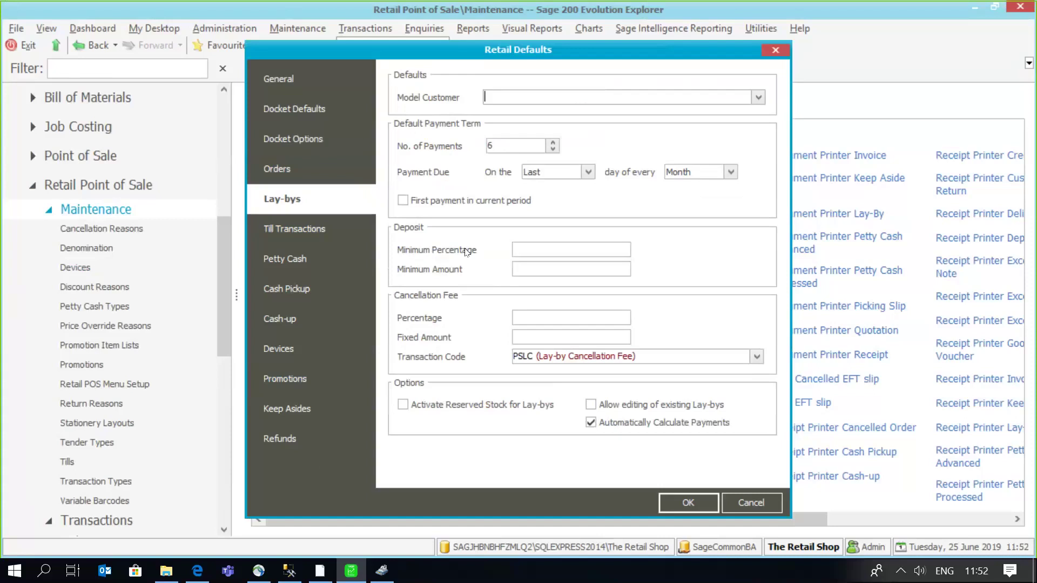
pyautogui.click(325, 290)
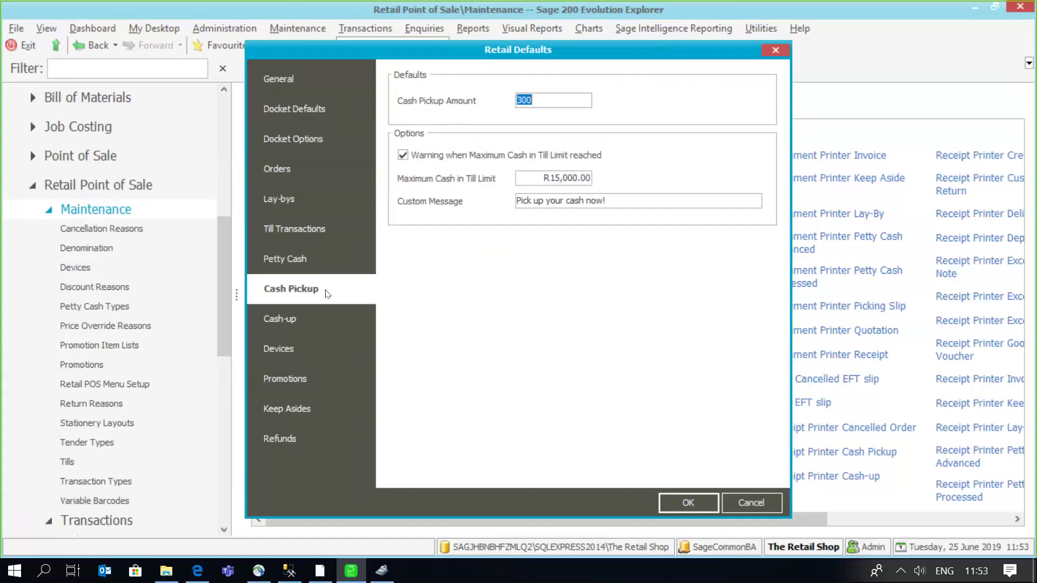
# Step: Check the Cash-up transaction codes and Keep Asides expiry, then save Retail Defaults with OK
pyautogui.click(292, 316)
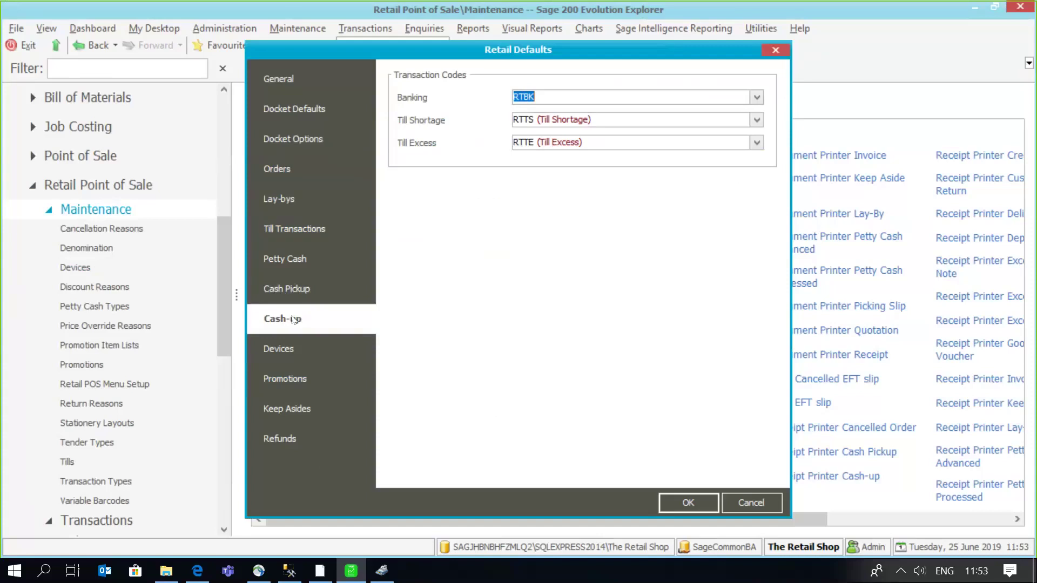
pyautogui.click(282, 413)
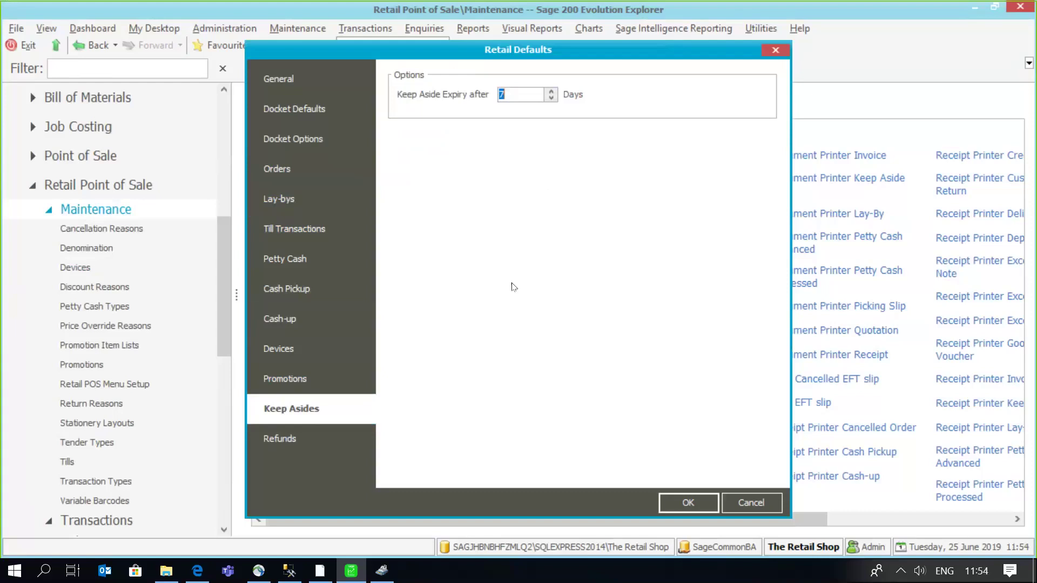
pyautogui.click(684, 502)
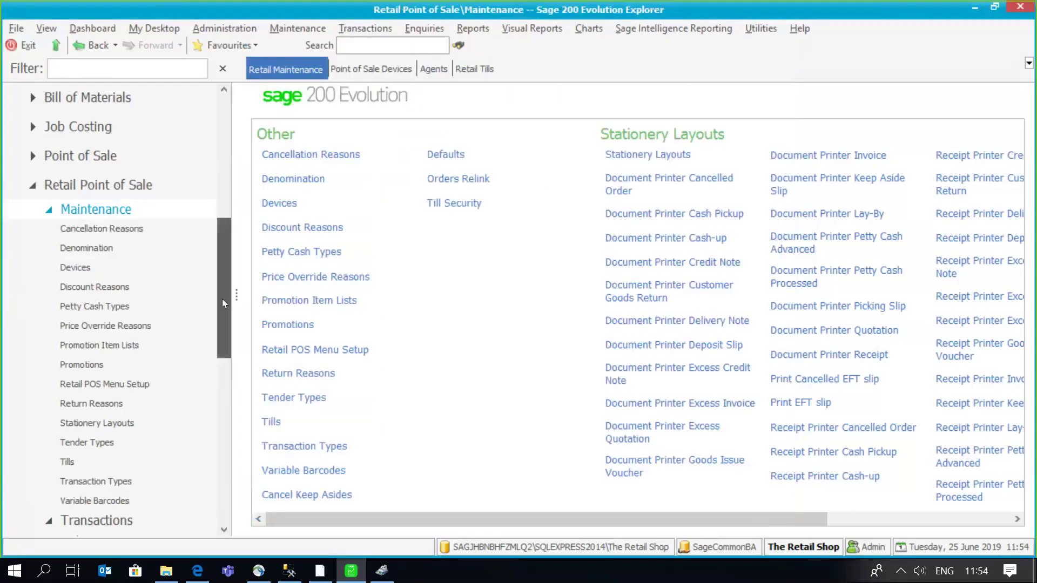
# Step: Open the Trading Sessions list under Retail Point of Sale > Transactions
pyautogui.moveTo(223, 301)
pyautogui.mouseDown()
pyautogui.moveTo(230, 386)
pyautogui.moveTo(221, 280)
pyautogui.moveTo(219, 319)
pyautogui.mouseUp()
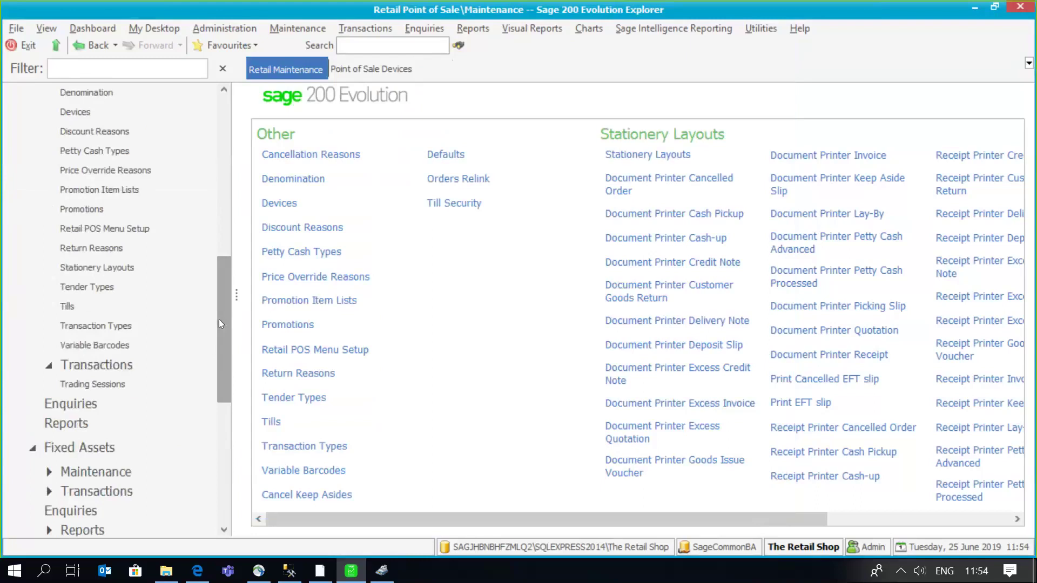
pyautogui.click(144, 365)
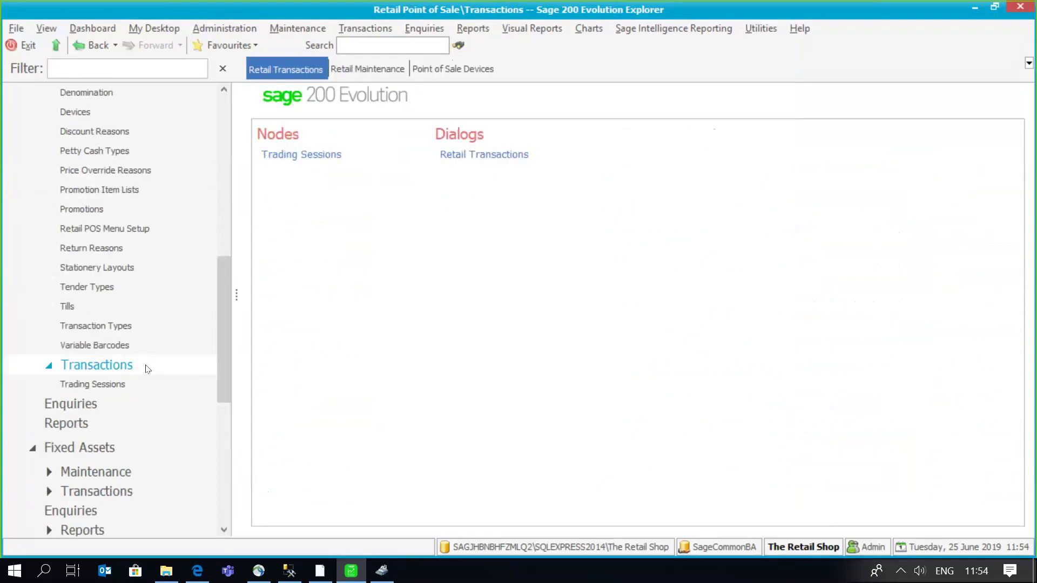
pyautogui.click(308, 155)
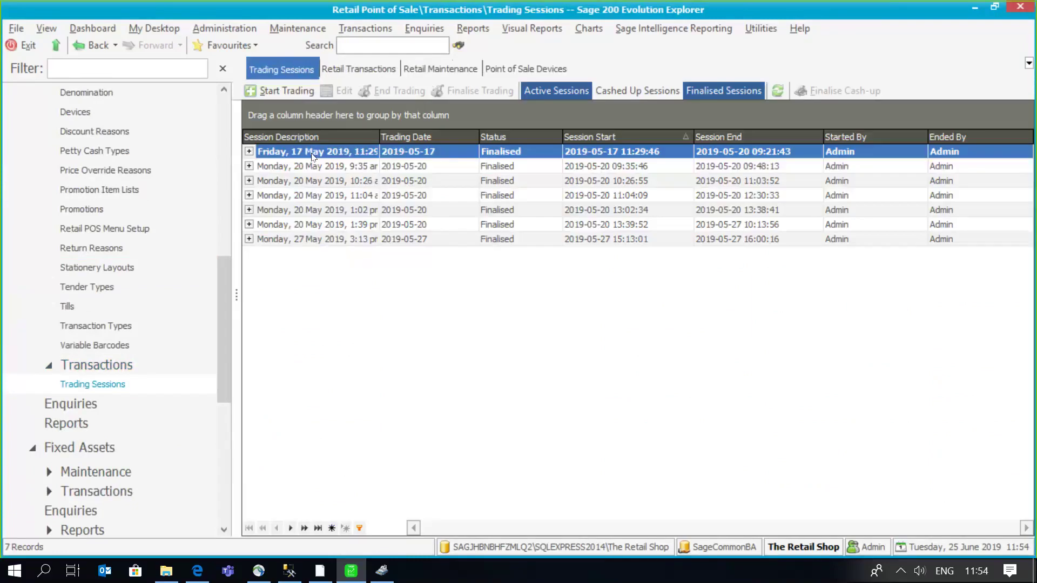
# Step: Start a trading session for 2019-06-25 with the default description and 8-hour duration
pyautogui.click(294, 95)
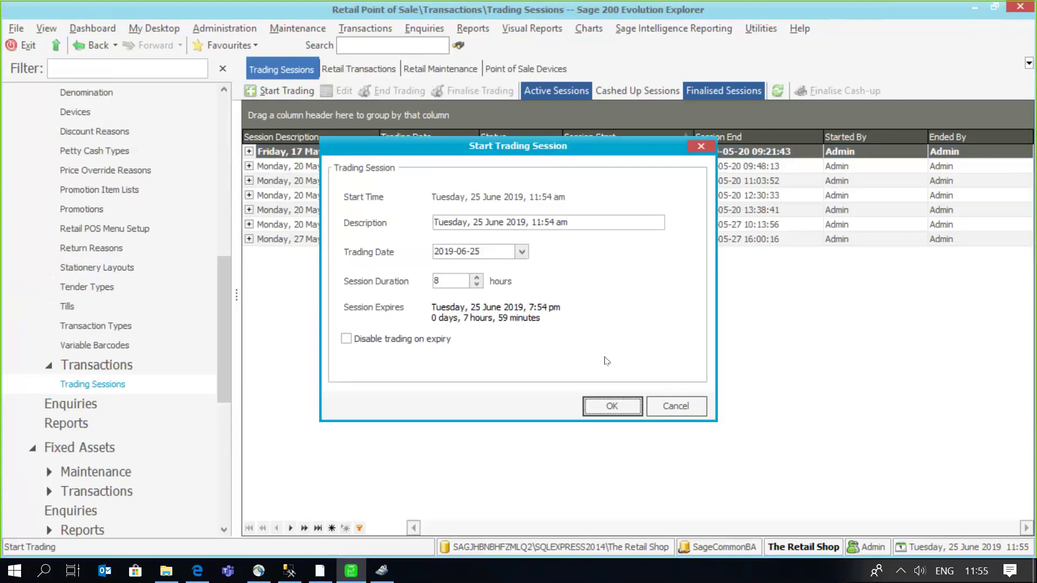
pyautogui.click(607, 412)
pyautogui.click(607, 411)
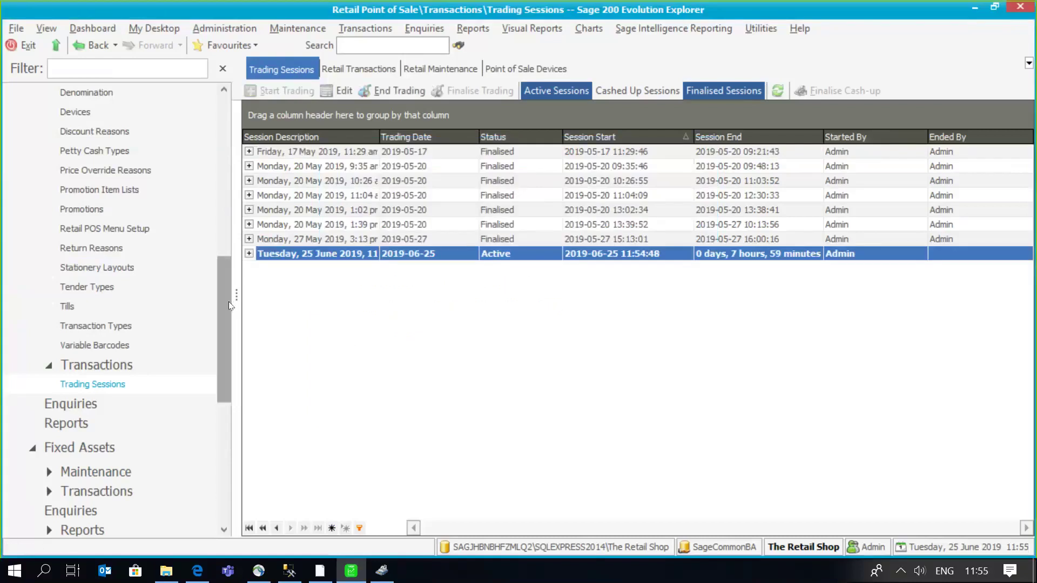
pyautogui.moveTo(229, 301); pyautogui.dragTo(228, 312)
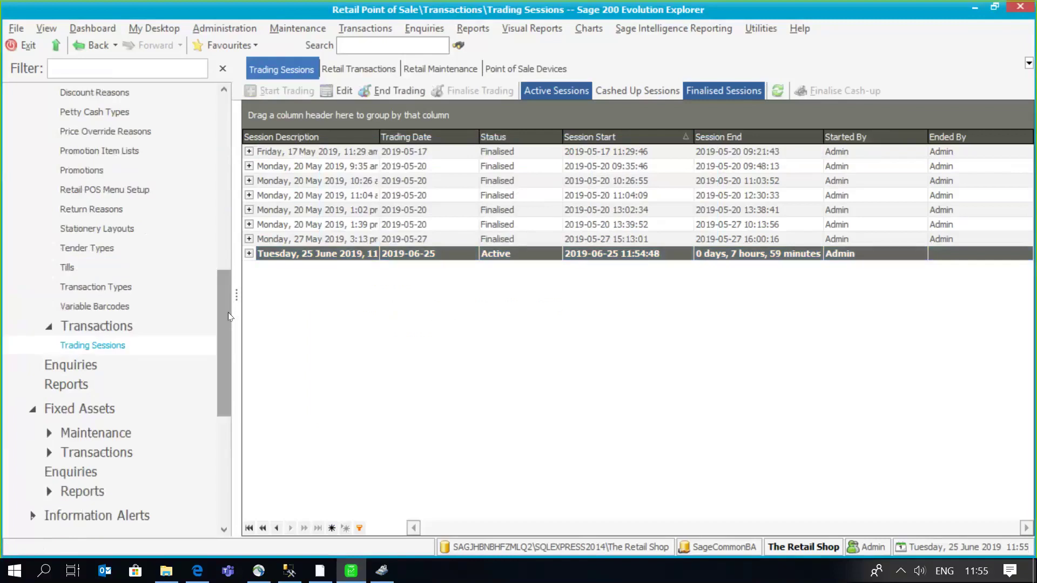
pyautogui.scroll(-1, 228, 313)
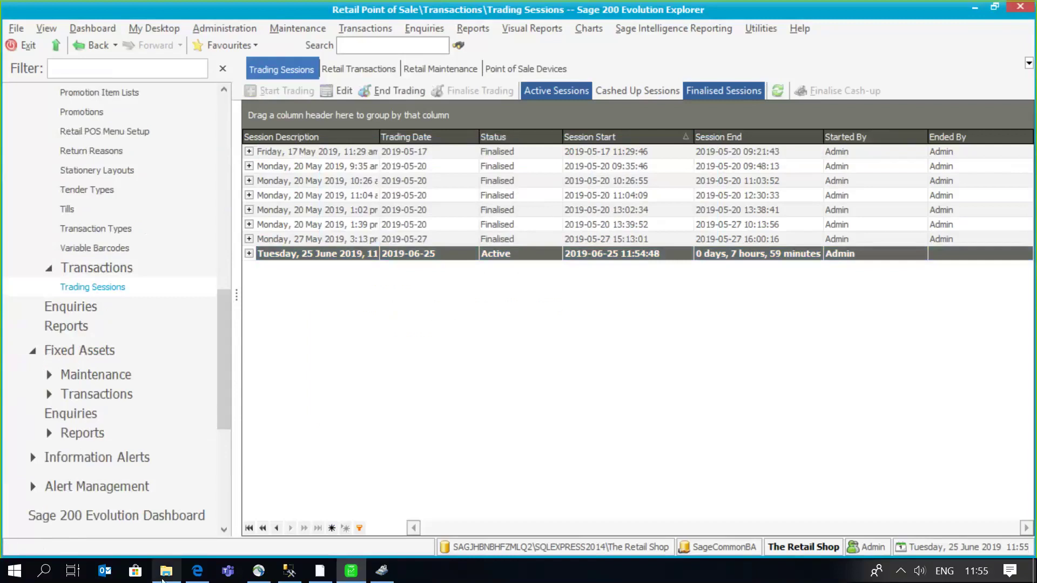
# Step: Launch RetailPOS from the Sage EvolutionV920Current folder in File Explorer
pyautogui.moveTo(163, 580)
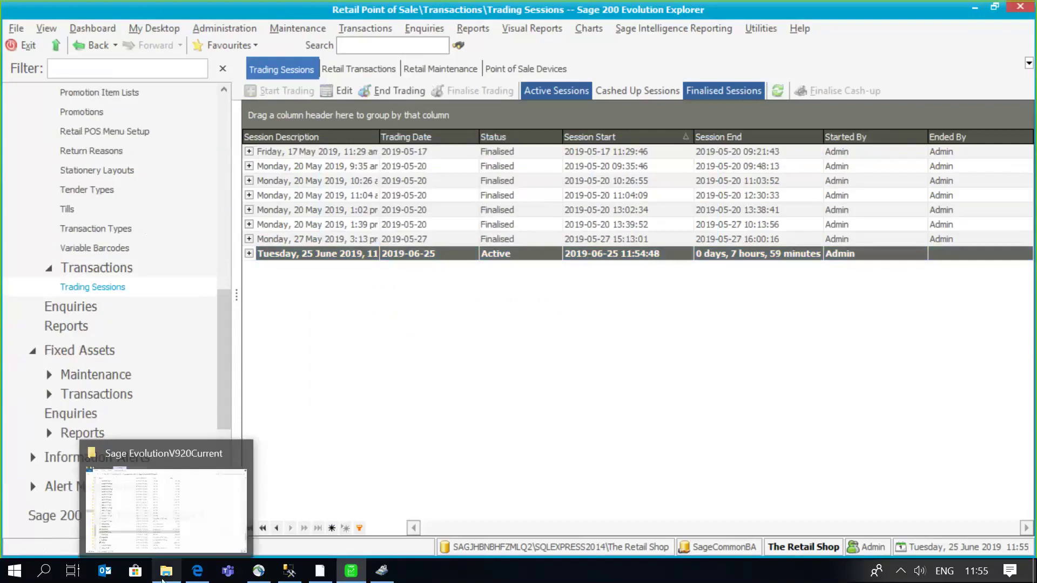
pyautogui.click(163, 580)
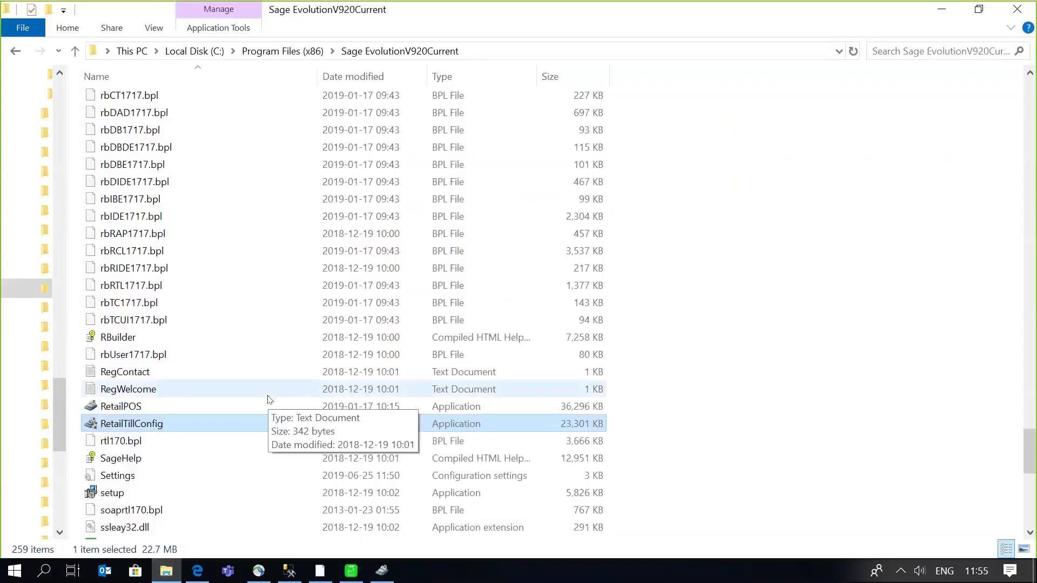
pyautogui.doubleClick(183, 405)
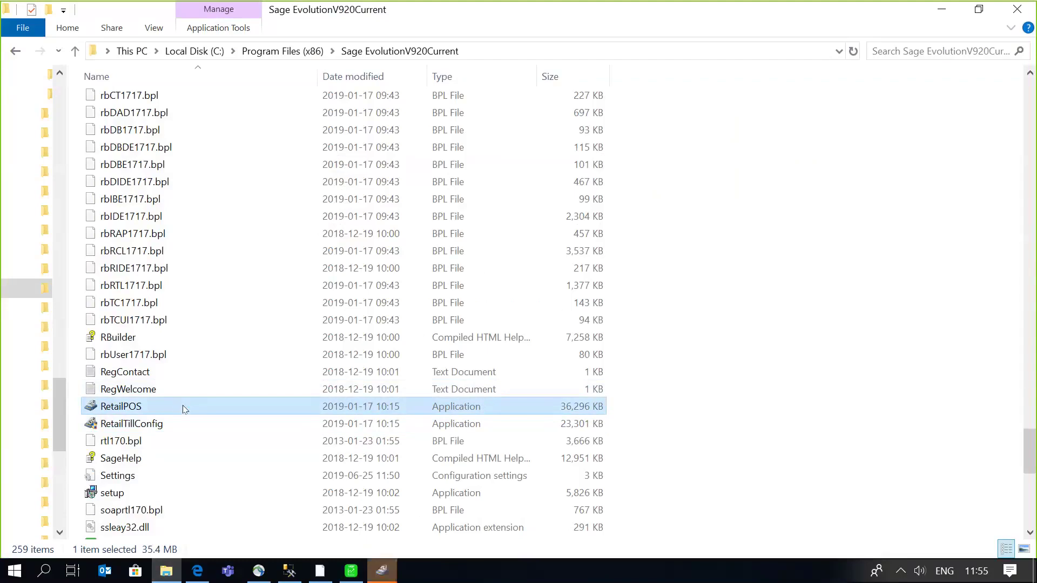
pyautogui.click(383, 572)
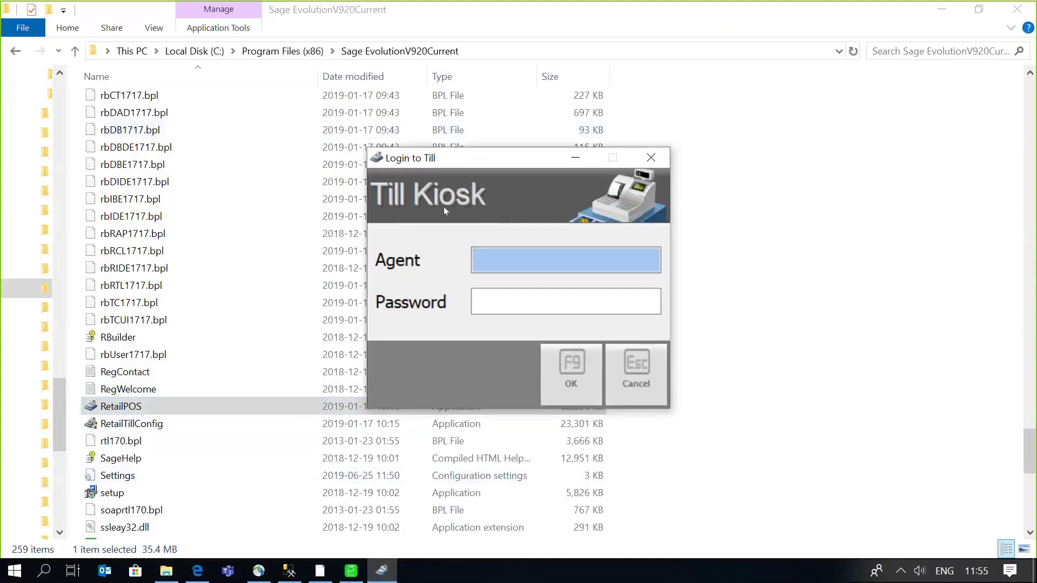
# Step: Log into the Till Kiosk with the agent's name and password, then accept the R1,000.00 float
pyautogui.write('Mark')
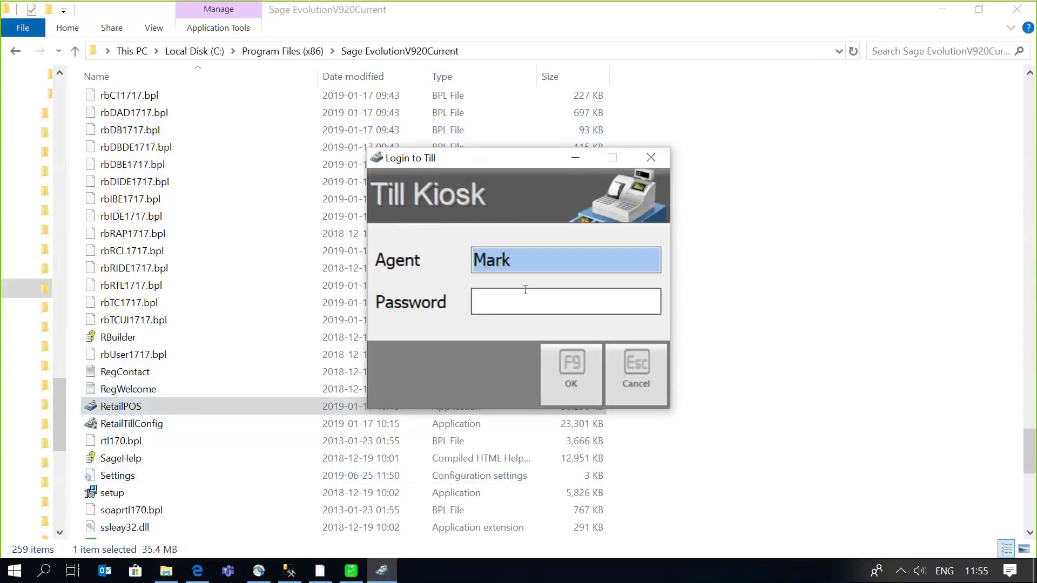
pyautogui.click(526, 300)
pyautogui.click(564, 359)
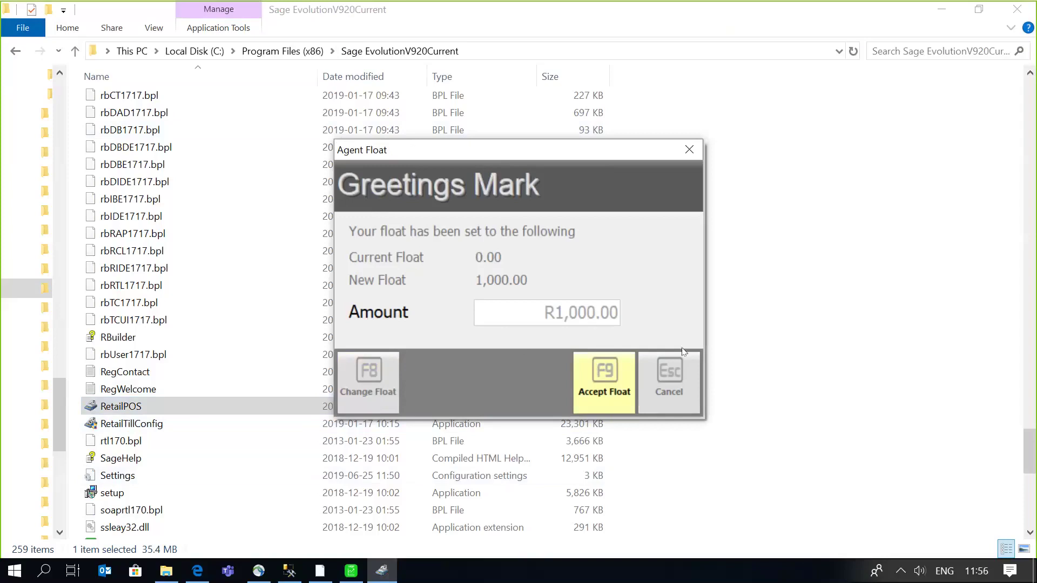
pyautogui.click(614, 375)
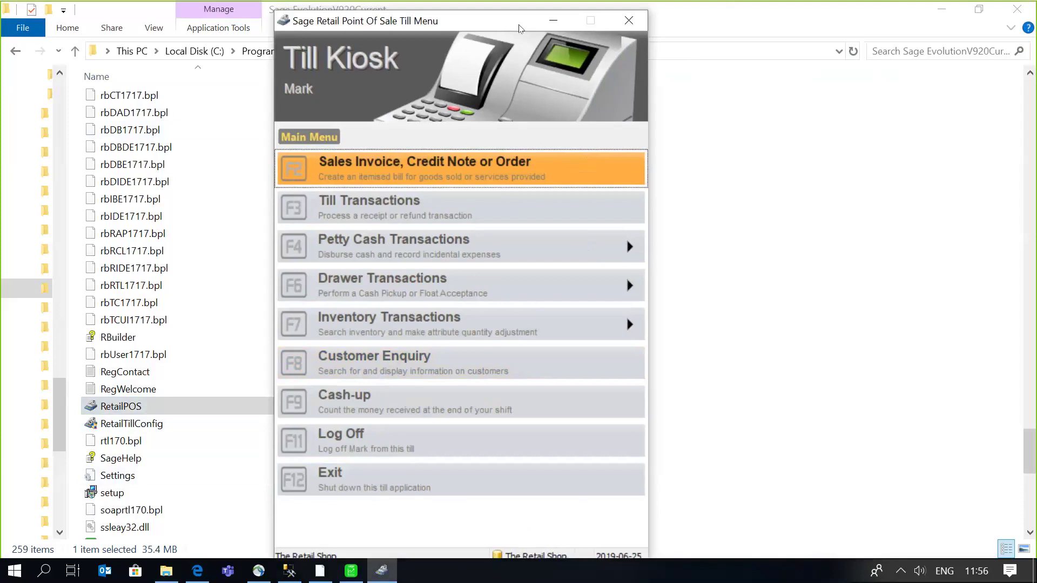
# Step: Start a Sales Invoice docket for the Cash Customer, cancelling the Search for Docket dialog
pyautogui.click(324, 166)
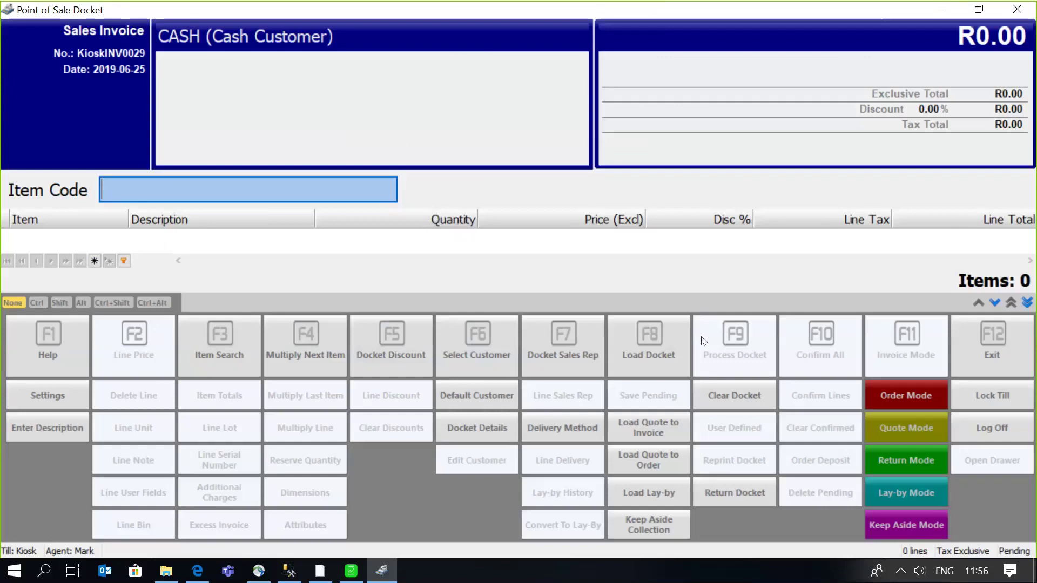
pyautogui.click(613, 375)
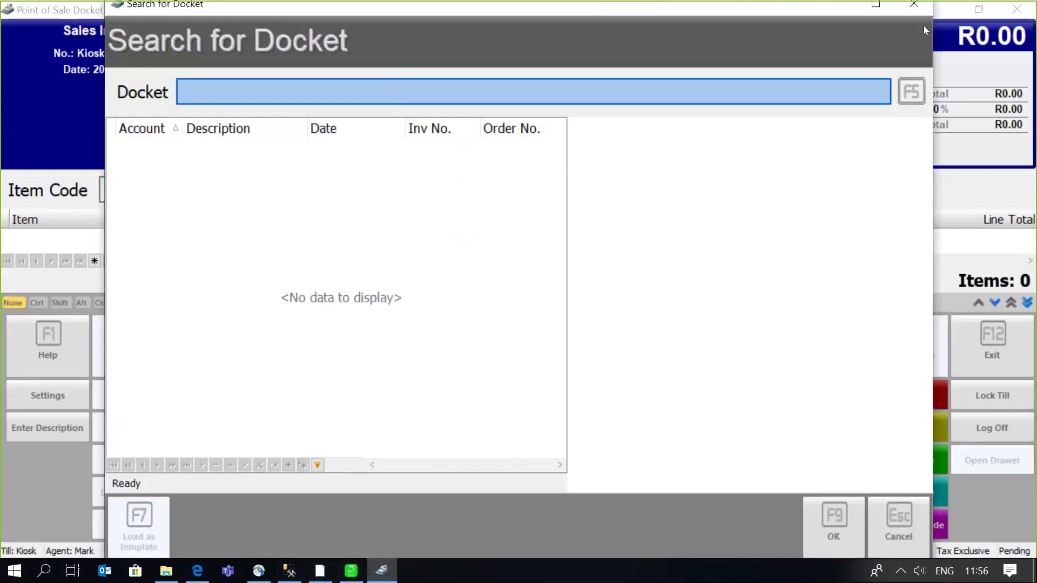
pyautogui.click(914, 7)
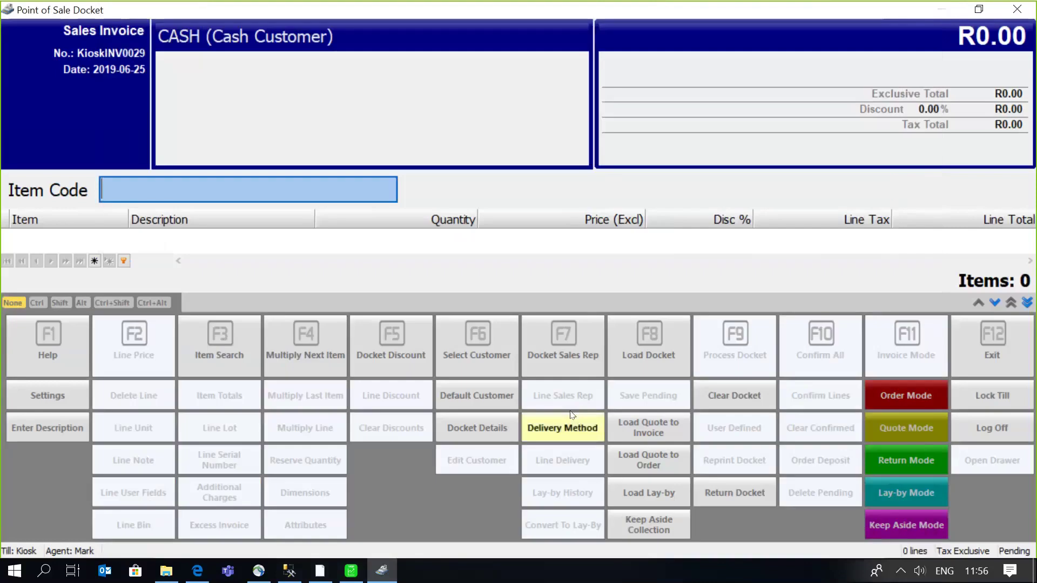